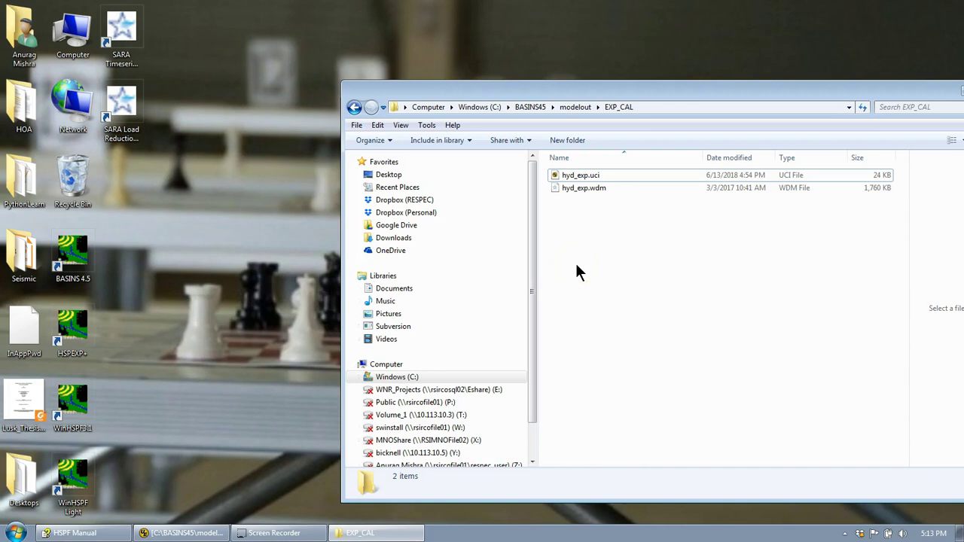
Switch to UltraEdit and review the WDM and output file names and the simulation period in hyd_exp.uci.
{"action": "left_click", "coordinate": [184, 532]}
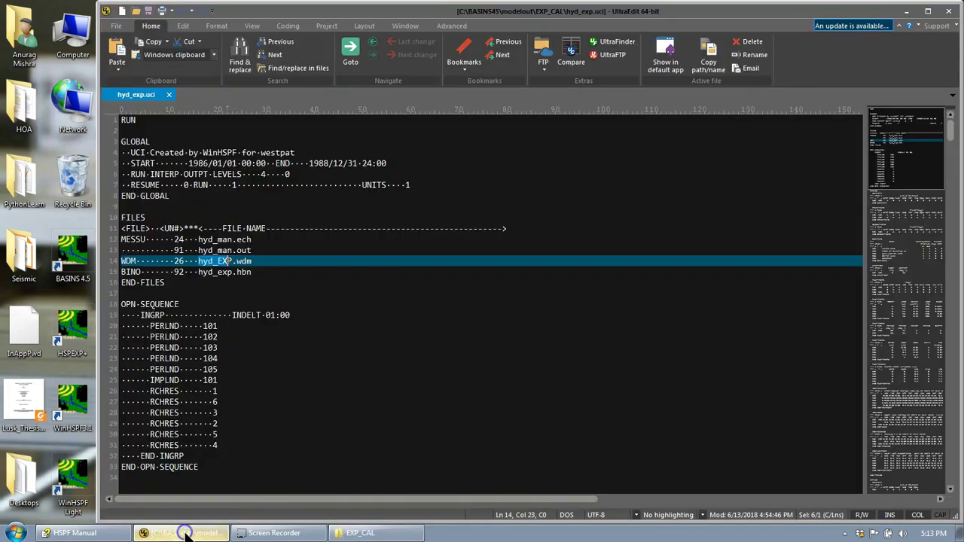
{"action": "left_click", "coordinate": [246, 250]}
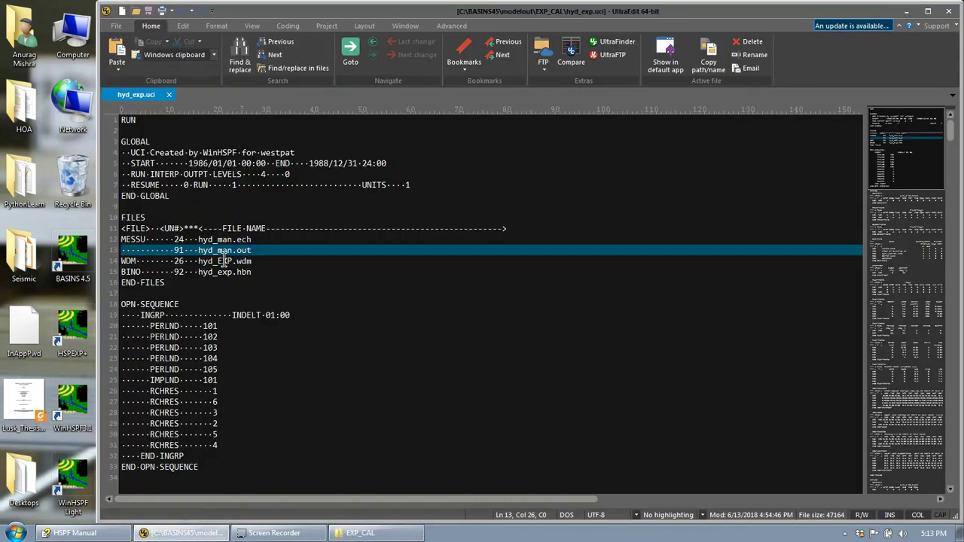
{"action": "left_click", "coordinate": [236, 260]}
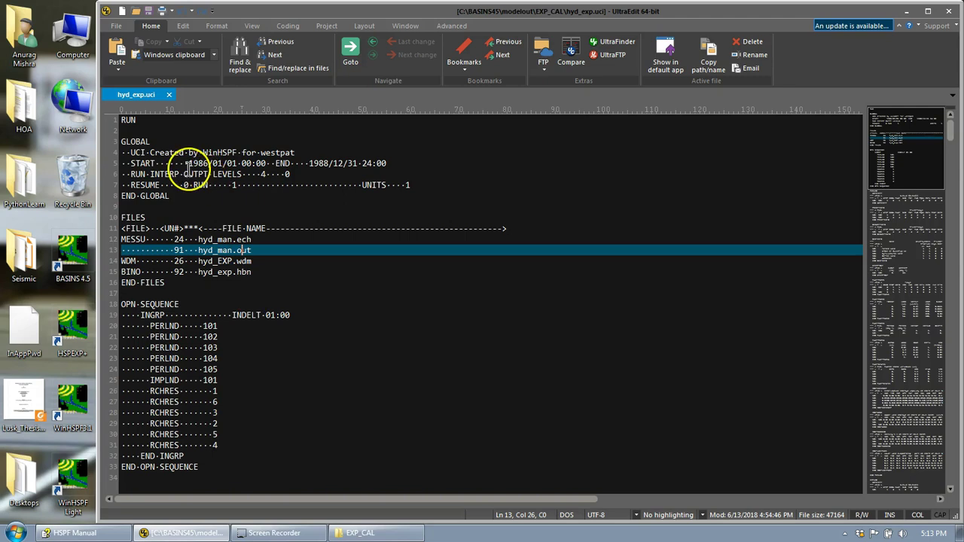
{"action": "left_click_drag", "start_coordinate": [187, 164], "coordinate": [362, 163]}
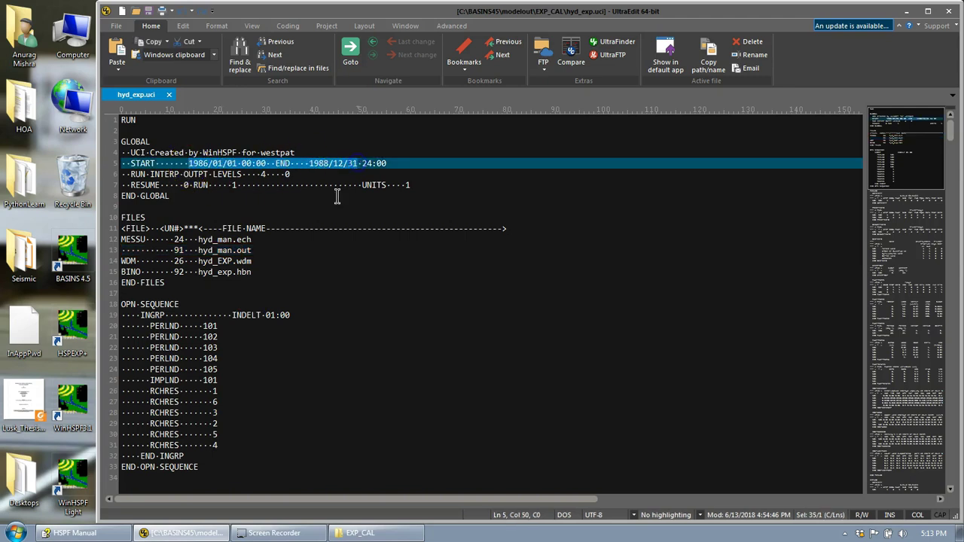
{"action": "left_click", "coordinate": [907, 12]}
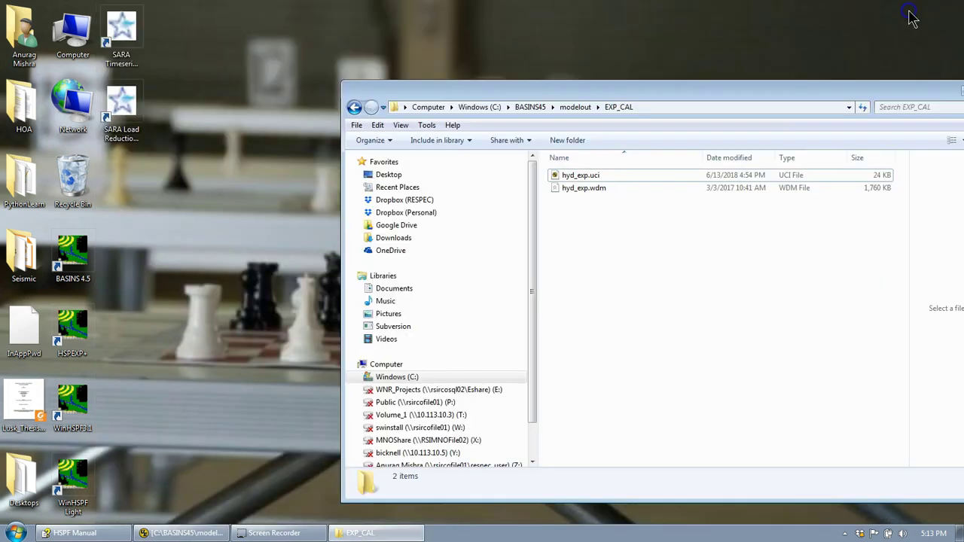
Open hyd_exp.wdm in SARA Timeseries Utility and filter its timeseries by scenario OBSERVED and constituent FLOW.
{"action": "double_click", "coordinate": [585, 188]}
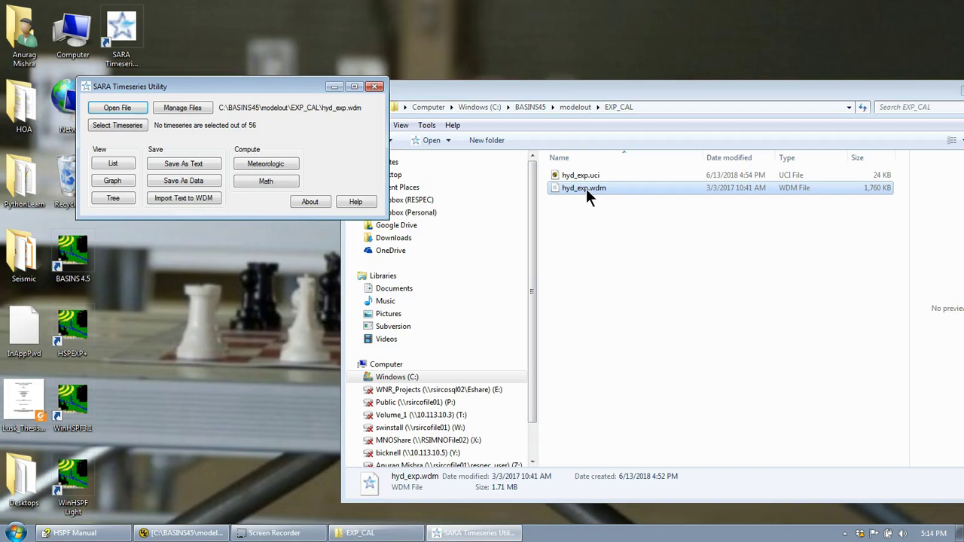
{"action": "left_click", "coordinate": [119, 126]}
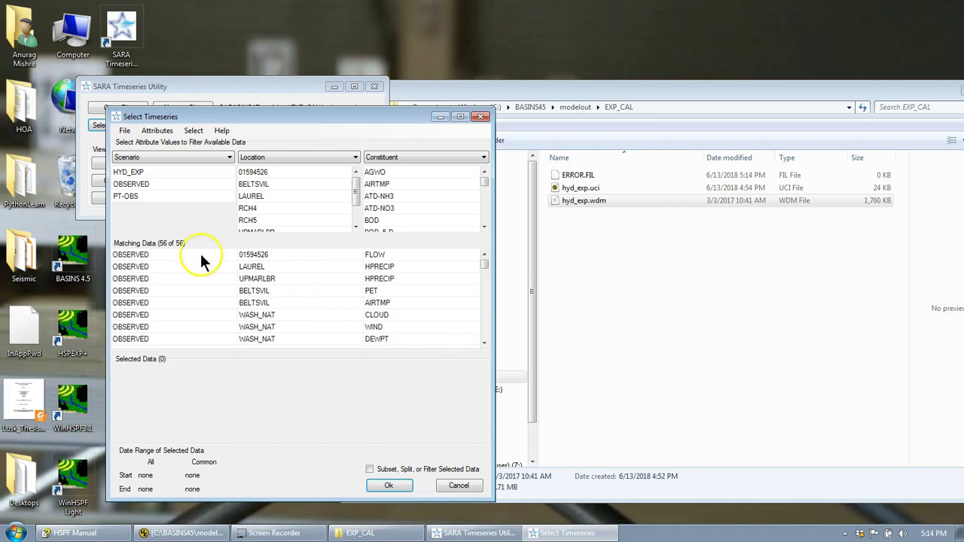
{"action": "left_click", "coordinate": [190, 185]}
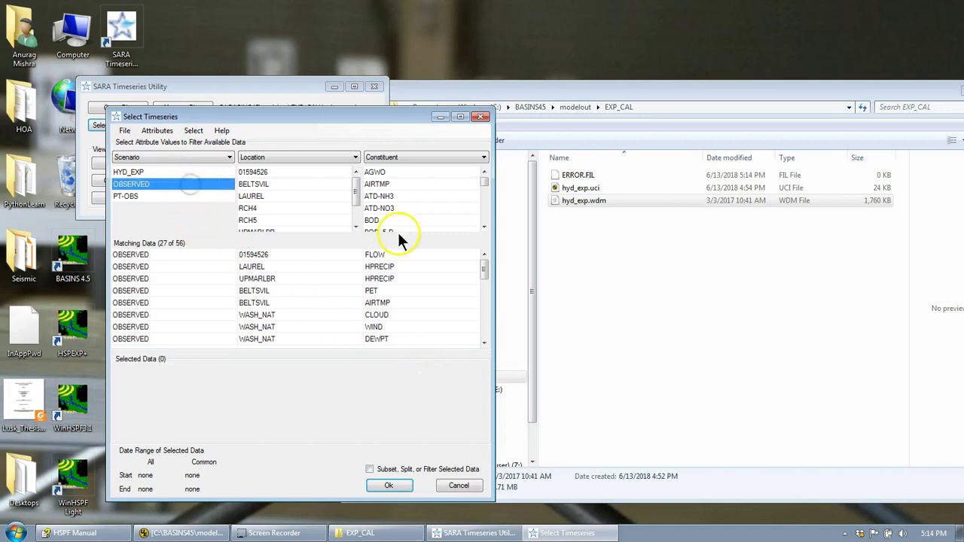
{"action": "left_click_drag", "start_coordinate": [486, 183], "coordinate": [484, 193]}
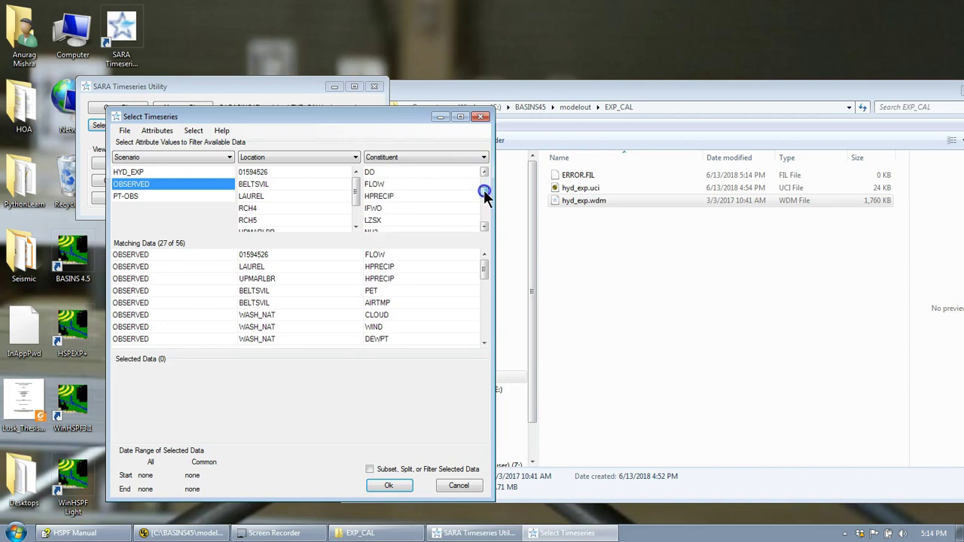
{"action": "left_click", "coordinate": [409, 183]}
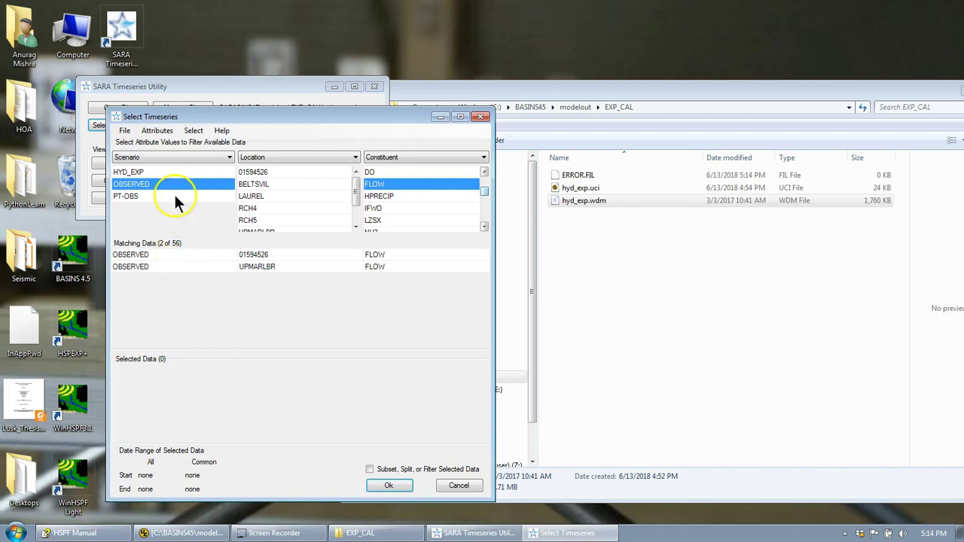
{"action": "left_click", "coordinate": [419, 151]}
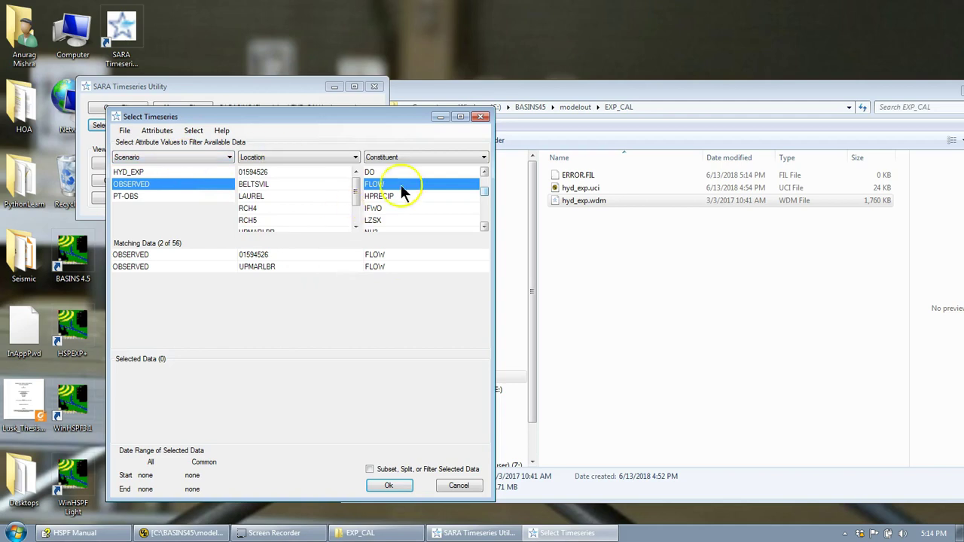
Add an ID attribute column to check the observed flow dataset numbers, and close the timeseries utility.
{"action": "left_click", "coordinate": [157, 132]}
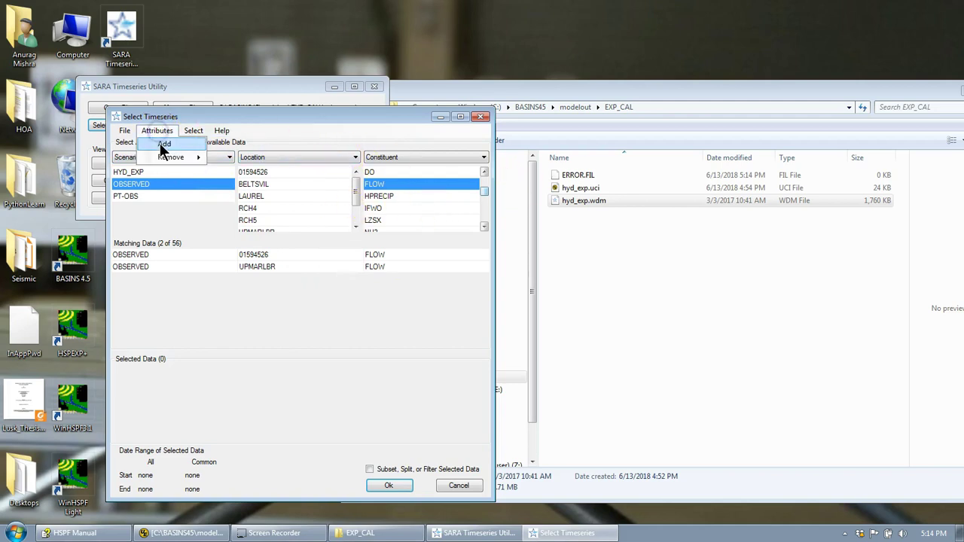
{"action": "left_click", "coordinate": [161, 147]}
{"action": "left_click", "coordinate": [454, 159]}
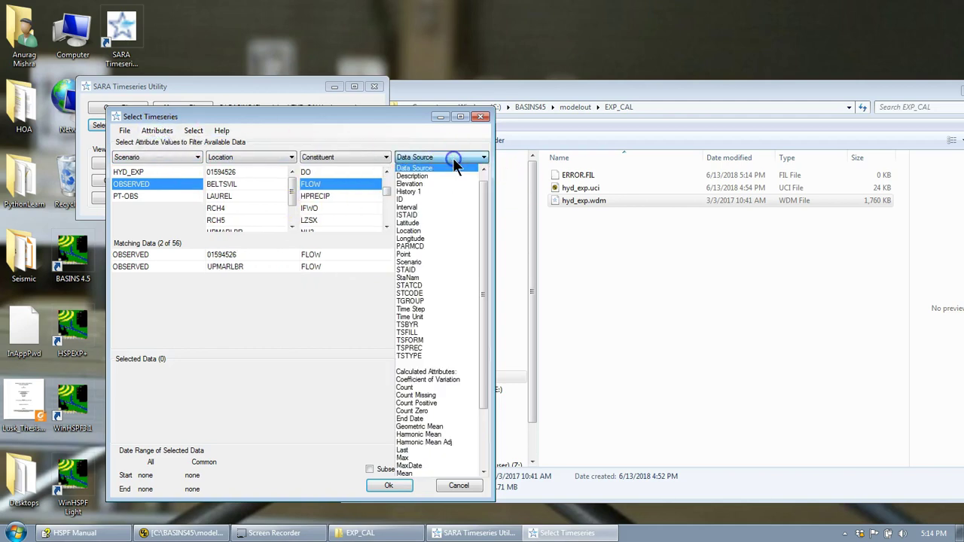
{"action": "left_click", "coordinate": [445, 200]}
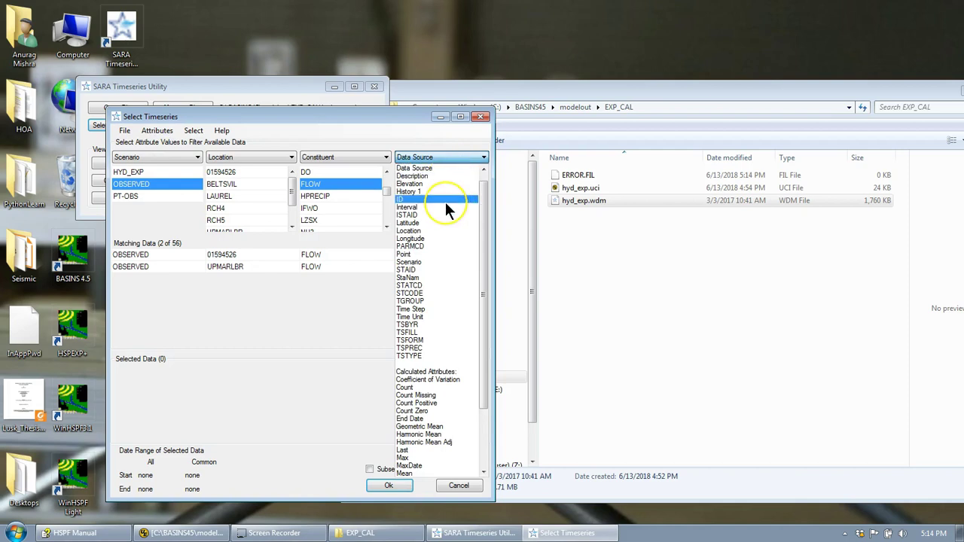
{"action": "left_click", "coordinate": [445, 206]}
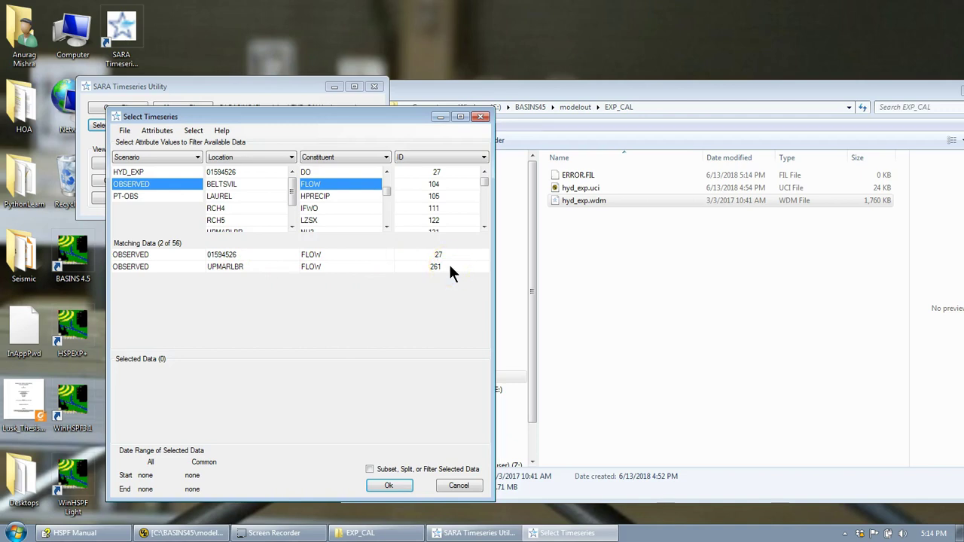
{"action": "left_click", "coordinate": [482, 117]}
{"action": "left_click", "coordinate": [375, 84]}
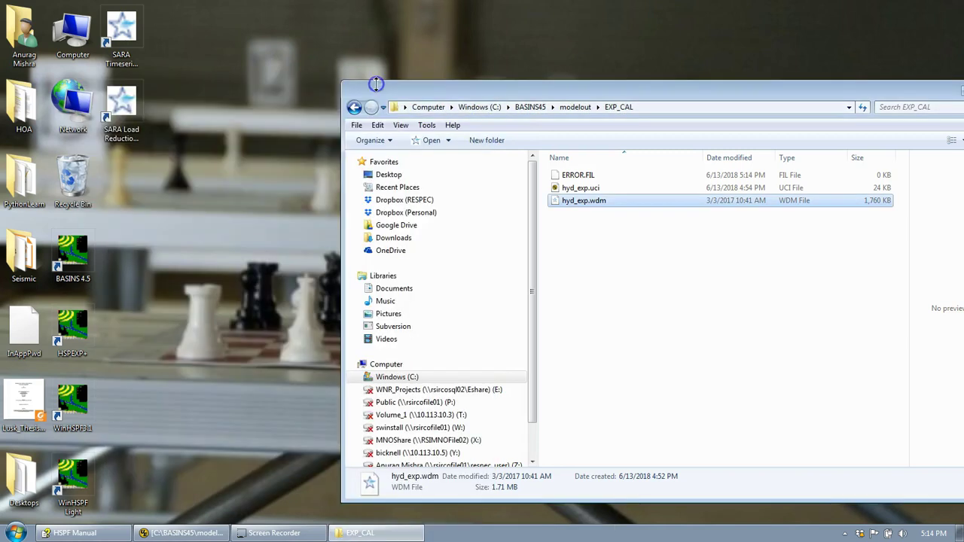
Launch WinHSPF 3.1 and load hyd_exp.uci from the EXP_CAL folder into it.
{"action": "left_click", "coordinate": [595, 189]}
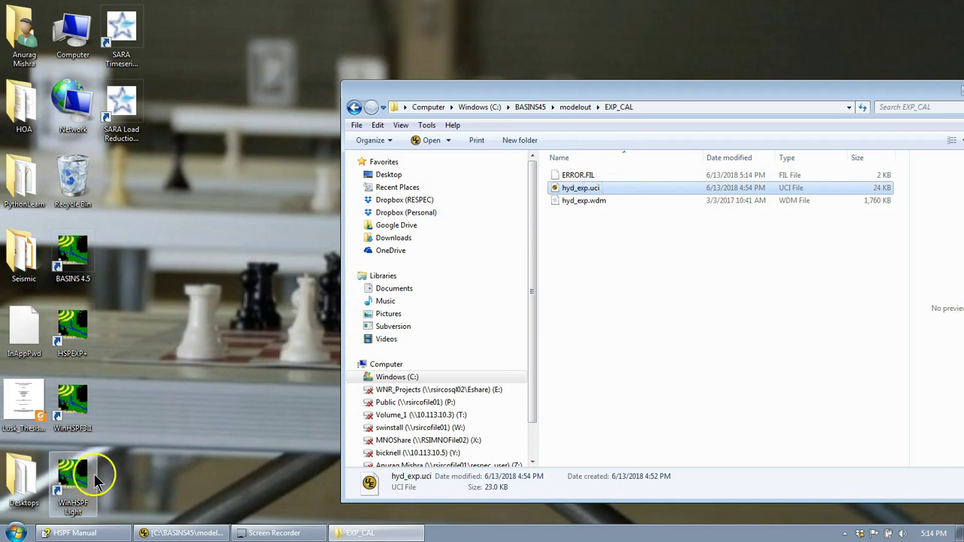
{"action": "double_click", "coordinate": [83, 404]}
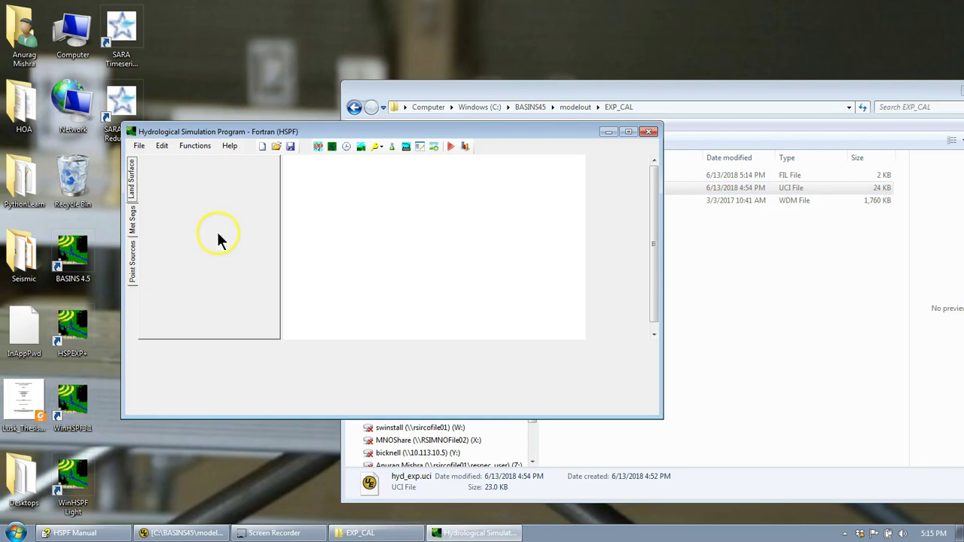
{"action": "left_click", "coordinate": [438, 84]}
{"action": "left_click", "coordinate": [583, 91]}
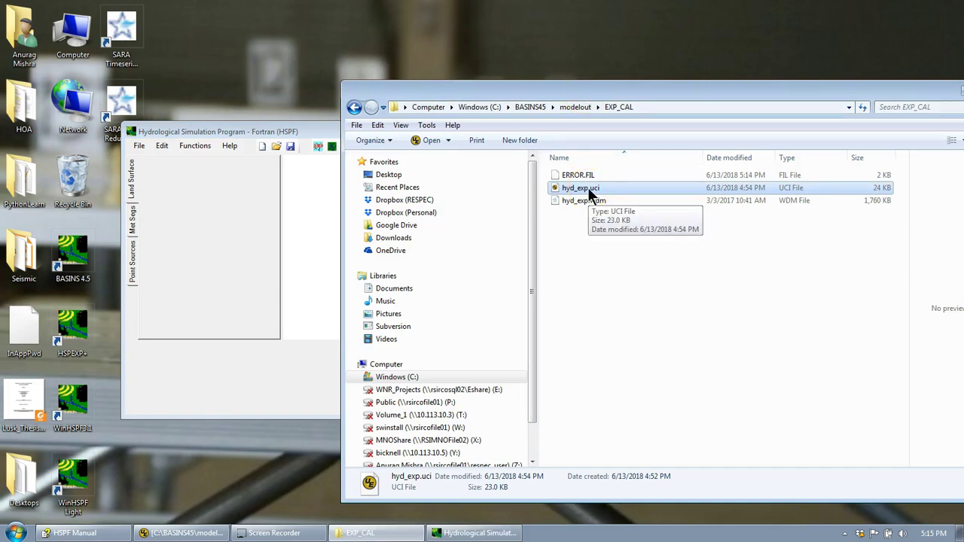
{"action": "left_click_drag", "start_coordinate": [587, 187], "coordinate": [320, 238]}
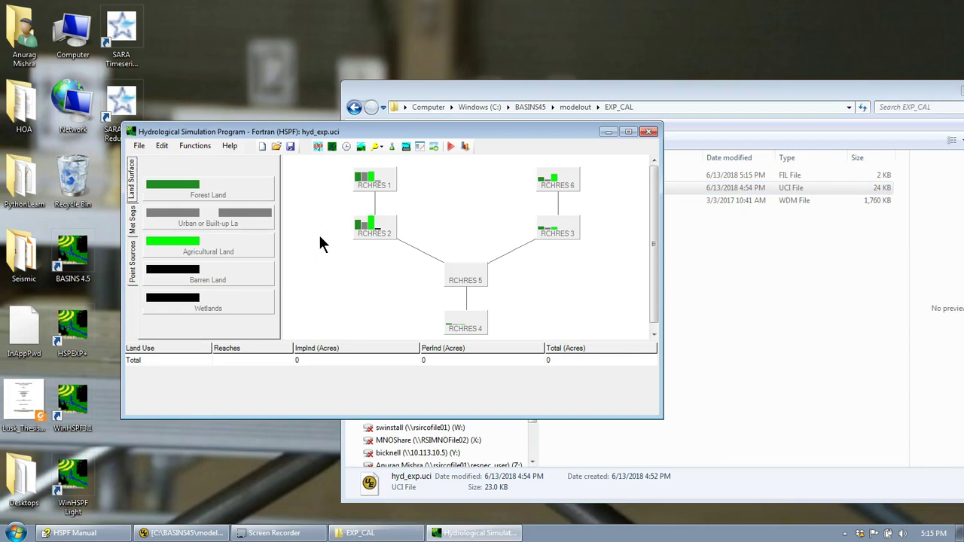
{"action": "left_click_drag", "start_coordinate": [369, 185], "coordinate": [386, 220]}
{"action": "left_click", "coordinate": [457, 210]}
{"action": "left_click", "coordinate": [443, 188]}
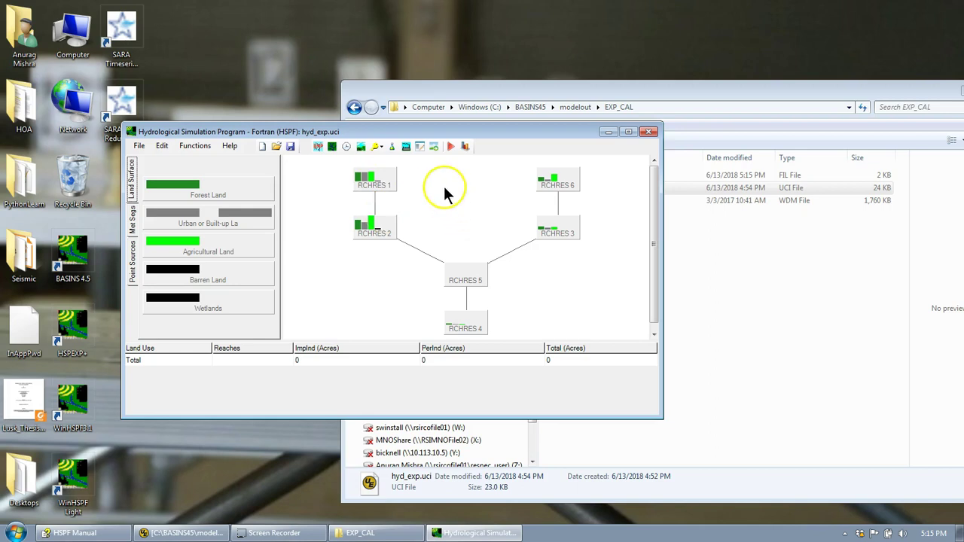
Open the Output Manager for the Hydrology Calibration output type and move its window clear of the desktop edge.
{"action": "left_click", "coordinate": [432, 146]}
{"action": "left_click", "coordinate": [128, 41]}
{"action": "left_click", "coordinate": [137, 20]}
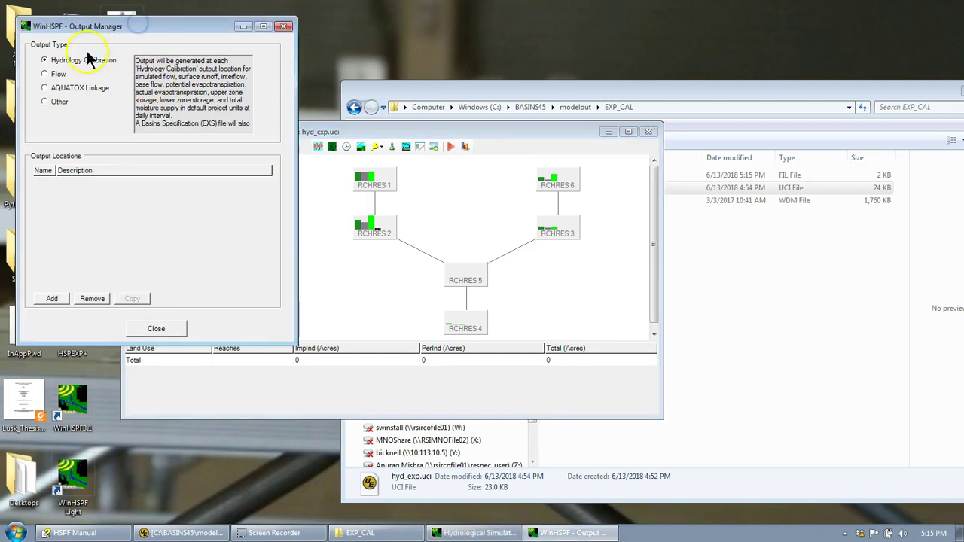
{"action": "left_click_drag", "start_coordinate": [161, 27], "coordinate": [245, 87]}
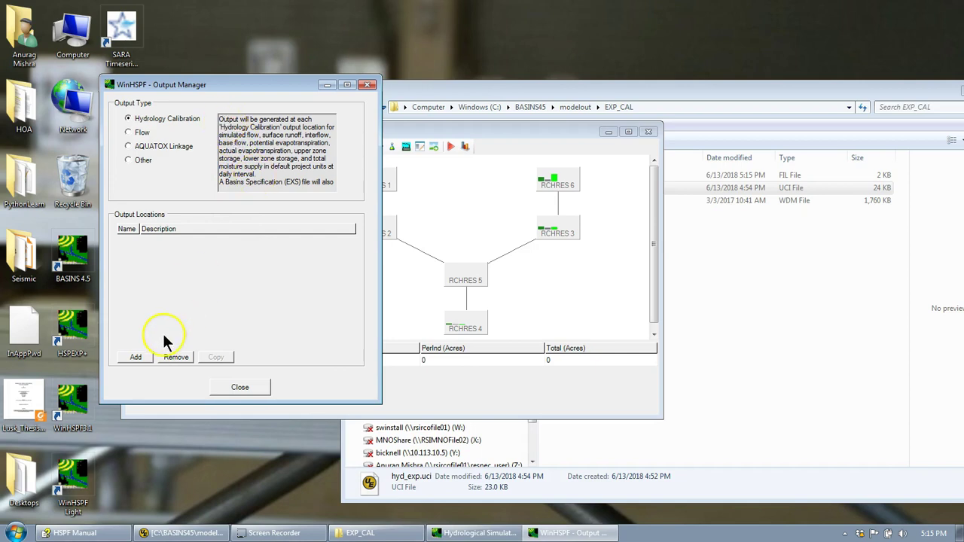
Start a new calibration output location for RCHRES 5, paired with observed flow time series 261.
{"action": "left_click", "coordinate": [135, 356]}
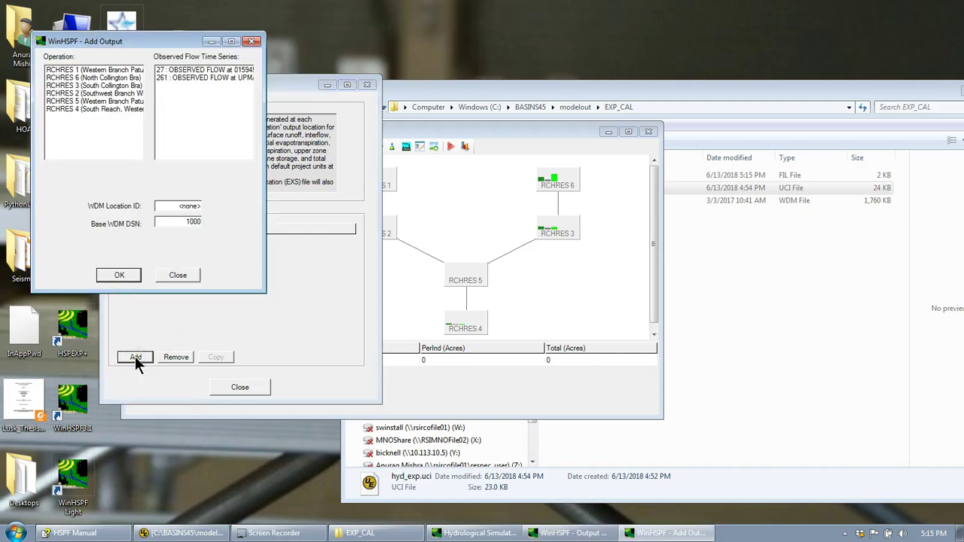
{"action": "left_click_drag", "start_coordinate": [145, 40], "coordinate": [297, 130]}
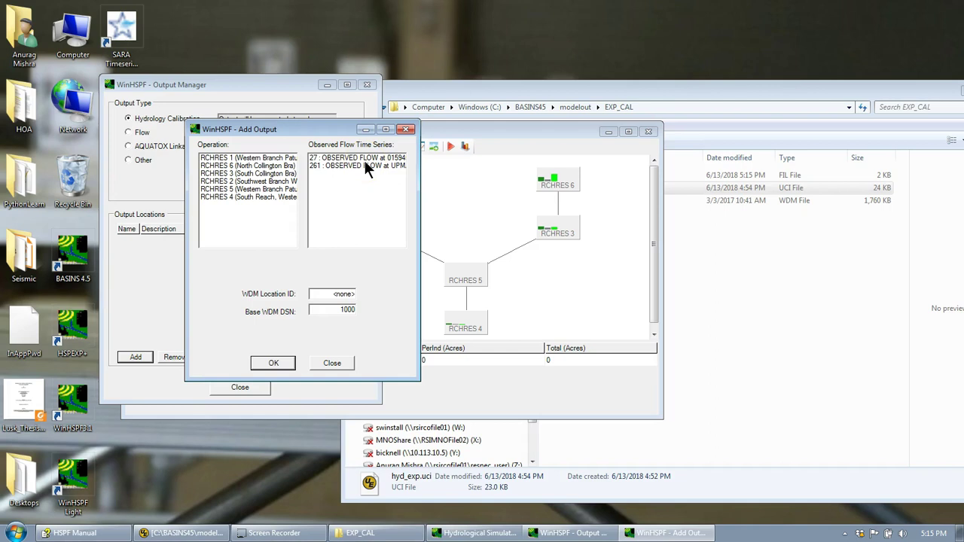
{"action": "left_click", "coordinate": [246, 190]}
{"action": "left_click", "coordinate": [323, 178]}
{"action": "left_click", "coordinate": [333, 166]}
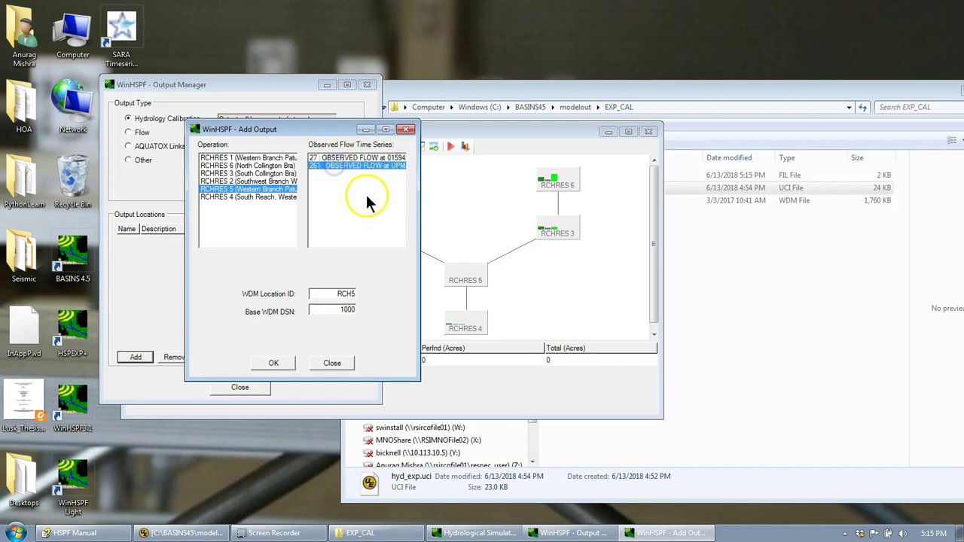
{"action": "left_click", "coordinate": [372, 199]}
{"action": "left_click", "coordinate": [313, 165]}
{"action": "left_click", "coordinate": [364, 213]}
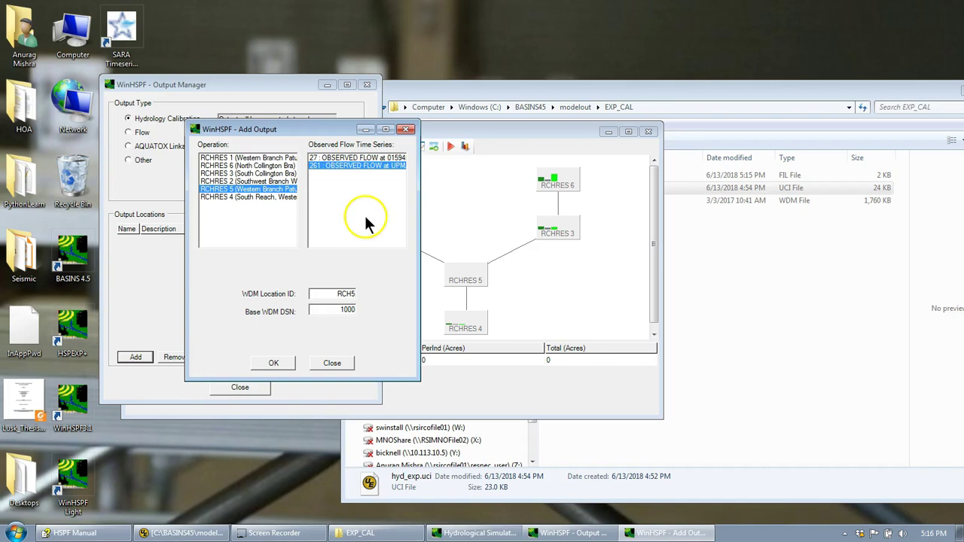
Edit the base WDM DSN for the RCHRES 5 output, add the output location, and close the Output Manager.
{"action": "left_click", "coordinate": [339, 316]}
{"action": "left_click", "coordinate": [336, 312]}
{"action": "left_click", "coordinate": [335, 311]}
{"action": "left_click", "coordinate": [336, 309]}
{"action": "key", "text": "BackSpace"}
{"action": "left_click", "coordinate": [274, 362]}
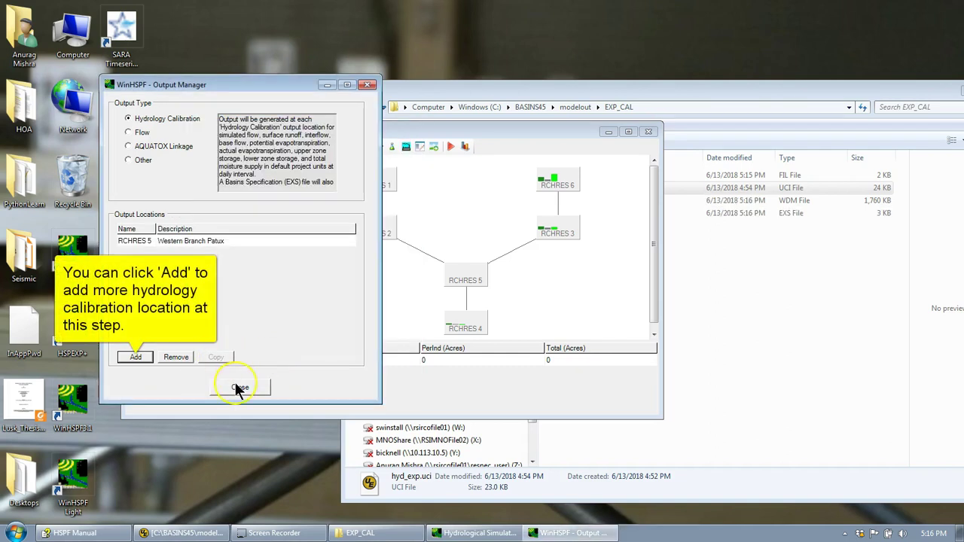
{"action": "left_click", "coordinate": [238, 388]}
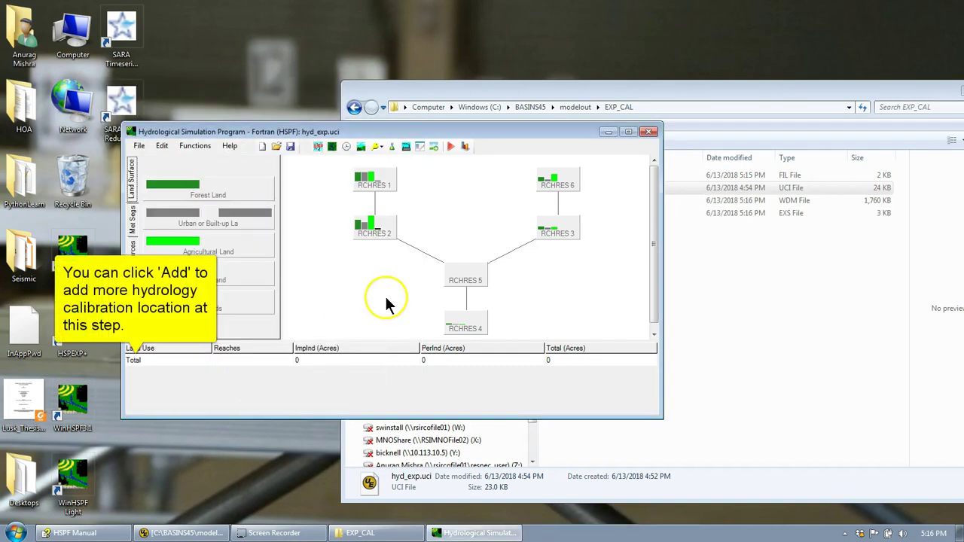
Run the HSPF simulation with the changes saved to hyd_exp.uci, and close WinHSPF to return to the EXP_CAL folder.
{"action": "left_click", "coordinate": [515, 85]}
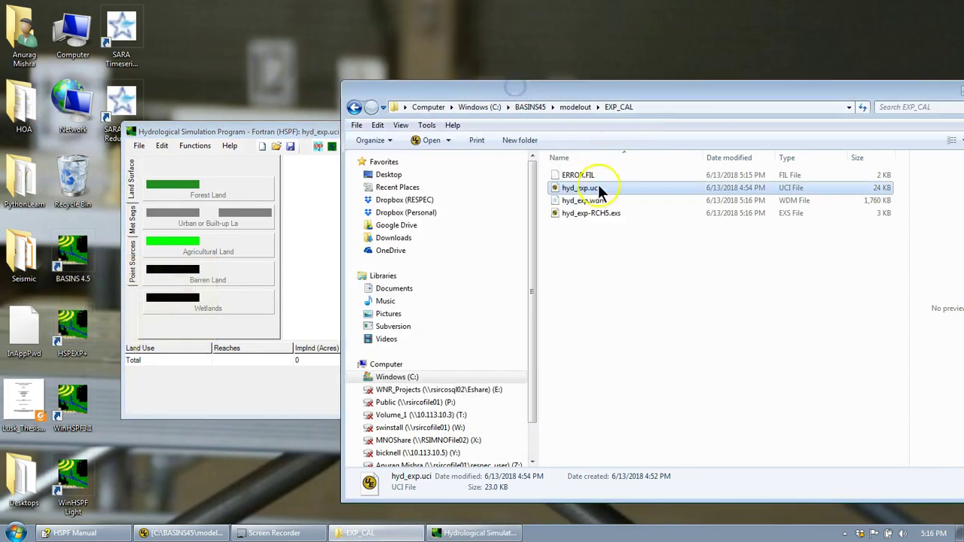
{"action": "left_click", "coordinate": [300, 131]}
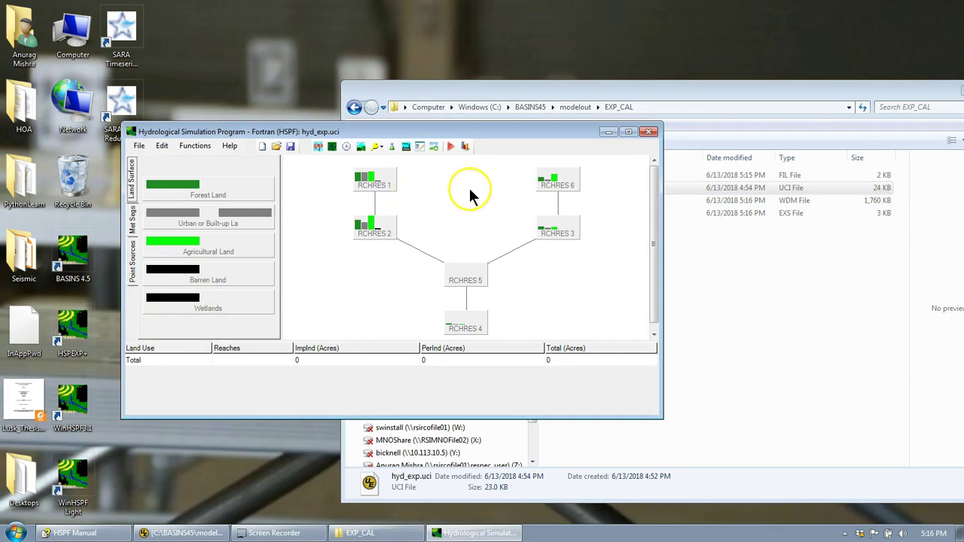
{"action": "left_click", "coordinate": [449, 148]}
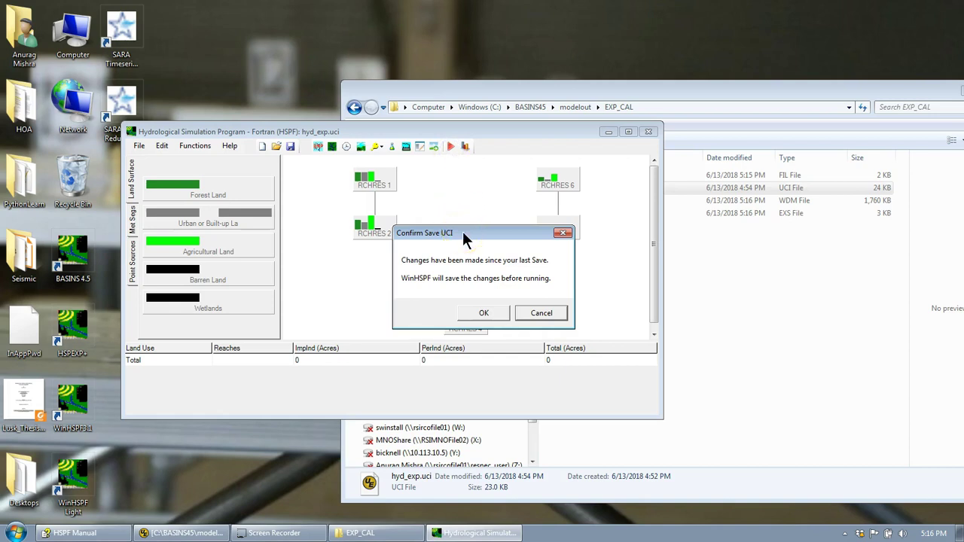
{"action": "left_click", "coordinate": [482, 307]}
{"action": "left_click", "coordinate": [486, 313]}
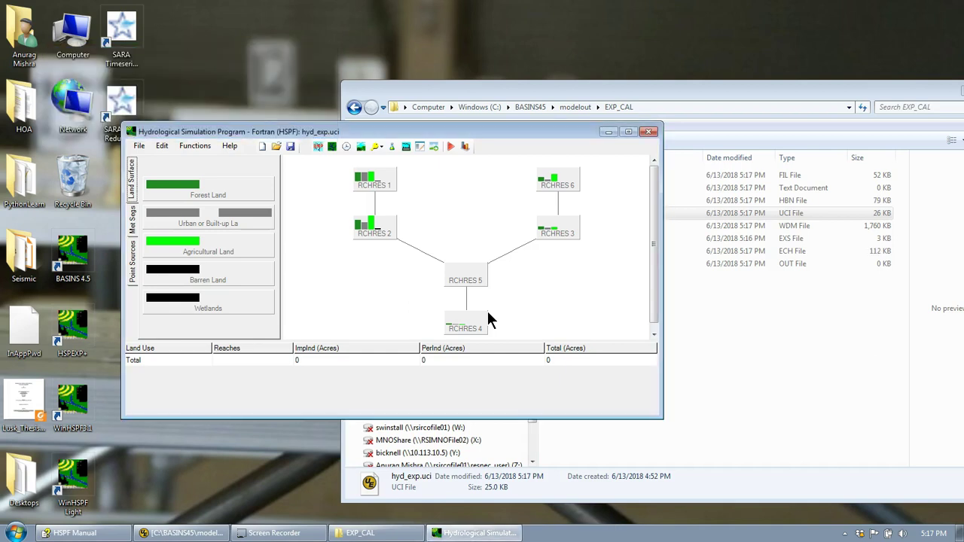
{"action": "left_click", "coordinate": [650, 131]}
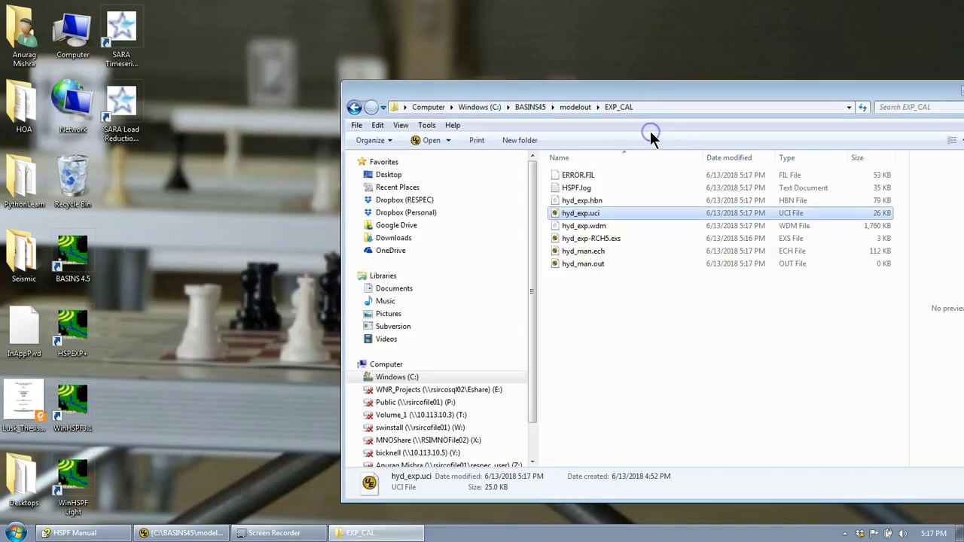
{"action": "left_click_drag", "start_coordinate": [653, 92], "coordinate": [565, 86]}
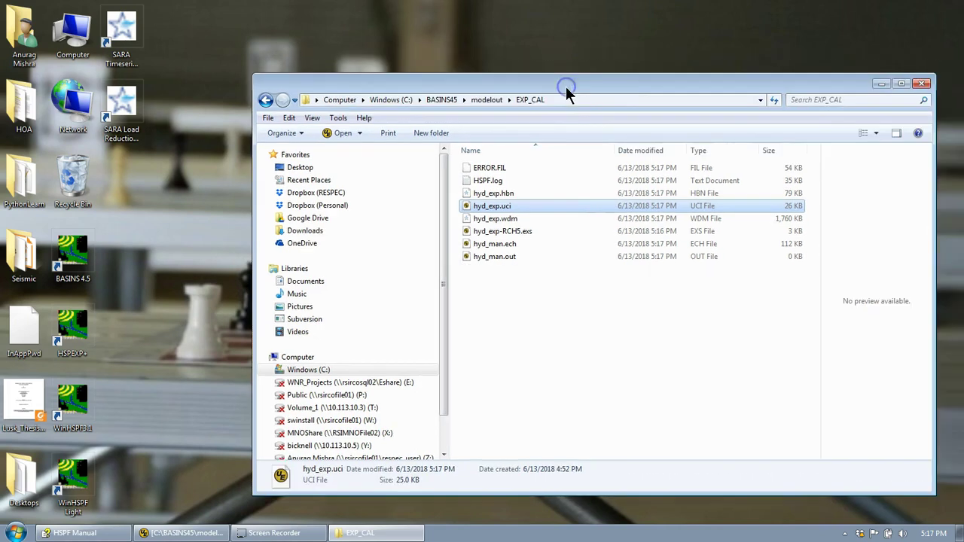
Open hyd_exp-RCH5.exs in UltraEdit and highlight the observed flow dataset number 261 in the RCH5 location row.
{"action": "double_click", "coordinate": [529, 231]}
{"action": "left_click", "coordinate": [456, 296]}
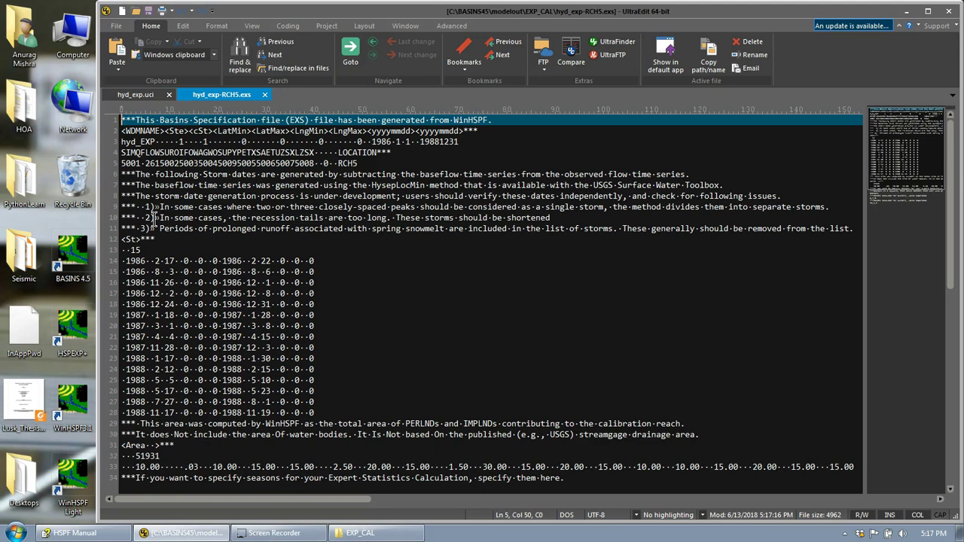
{"action": "key", "text": "Down"}
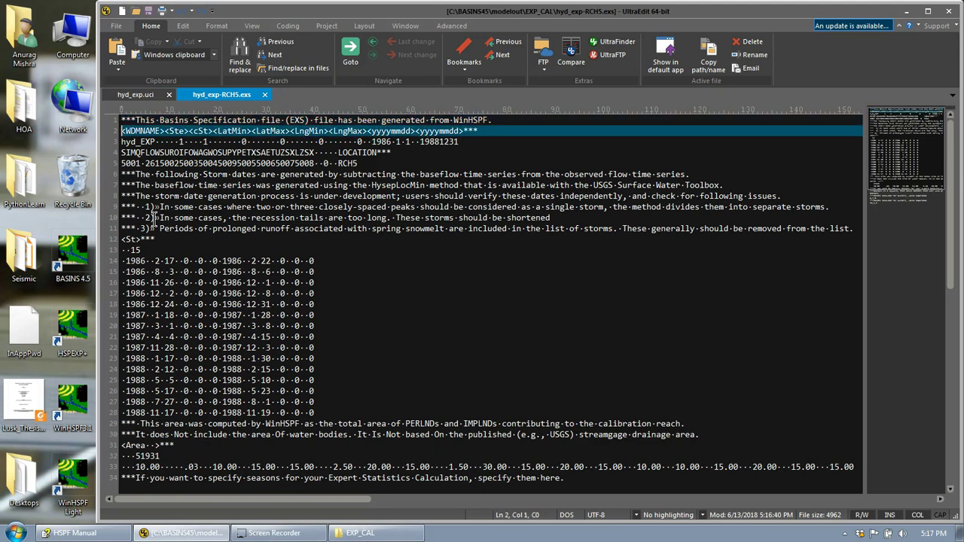
{"action": "key", "text": "Down"}
{"action": "key", "text": "Down"}
{"action": "key", "text": "Down"}
{"action": "key", "text": "Right"}
{"action": "key", "text": "Right"}
{"action": "key", "text": "Right"}
{"action": "key", "text": "Right"}
{"action": "key", "text": "Left"}
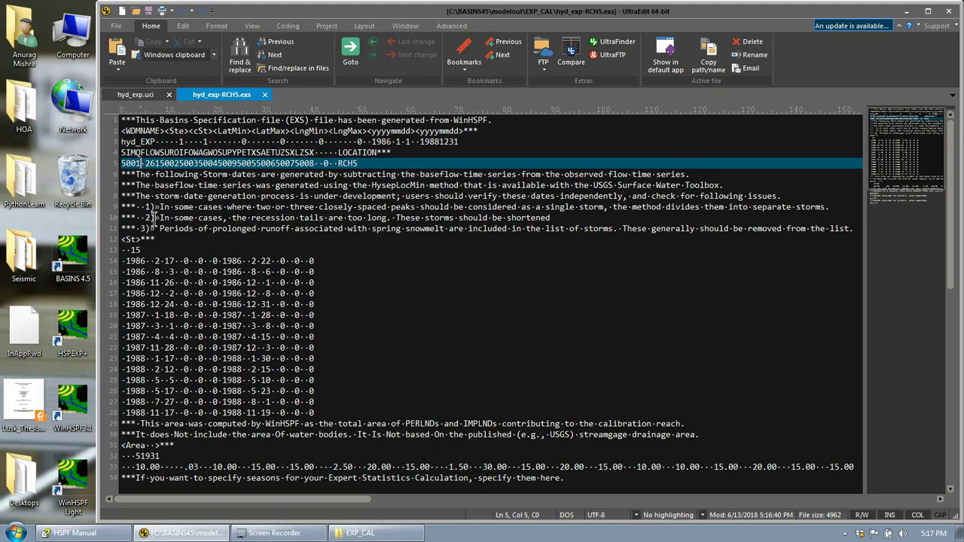
{"action": "key", "text": "shift+Right"}
{"action": "key", "text": "shift+Right"}
{"action": "key", "text": "shift+Right"}
{"action": "key", "text": "shift+Right"}
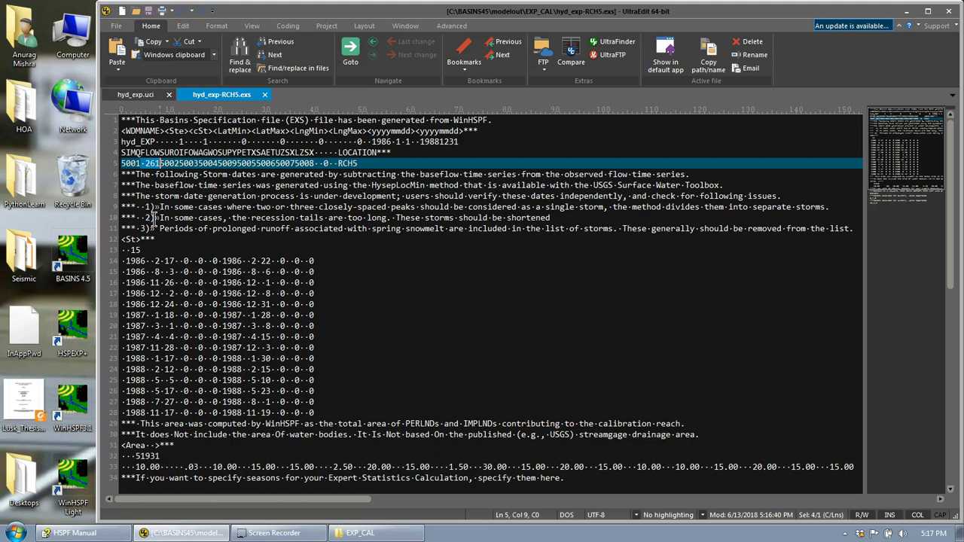
Highlight the simulated flow dataset number 5001 at the start of the RCH5 location row.
{"action": "left_click", "coordinate": [139, 164]}
{"action": "key", "text": "shift+Left"}
{"action": "key", "text": "shift+Left"}
{"action": "key", "text": "shift+Left"}
{"action": "key", "text": "shift+Left"}
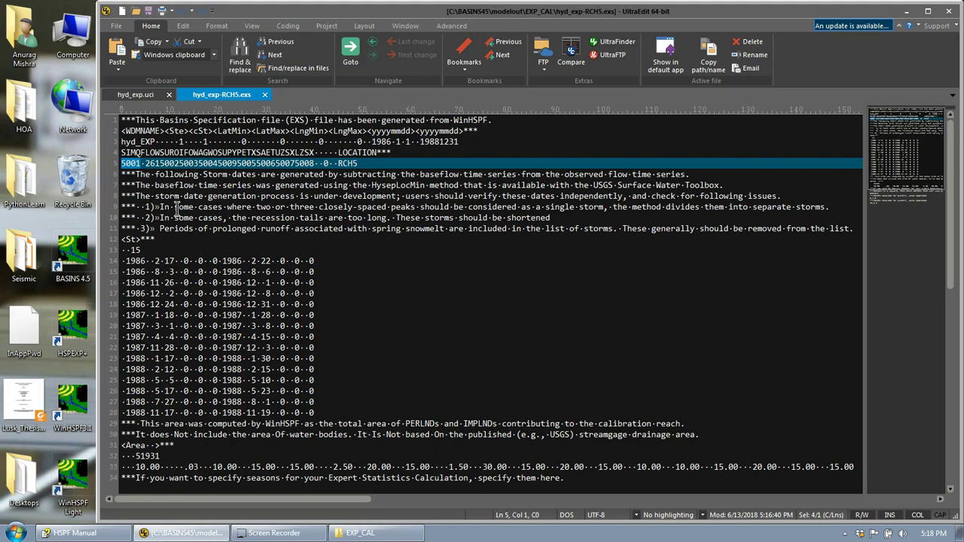
Review the contributing area, season months and storm dates in the EXS file, and minimize the editor.
{"action": "left_click", "coordinate": [170, 380]}
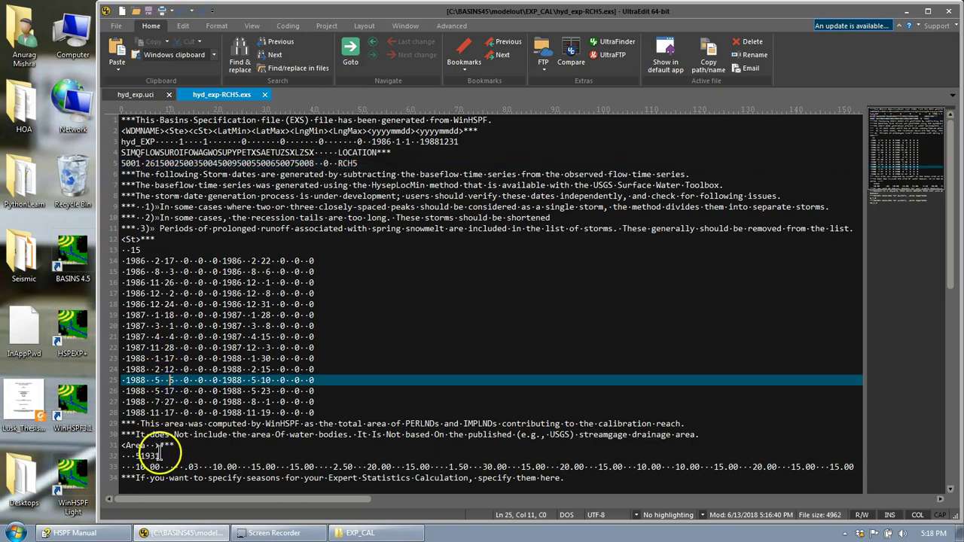
{"action": "left_click_drag", "start_coordinate": [159, 456], "coordinate": [136, 457]}
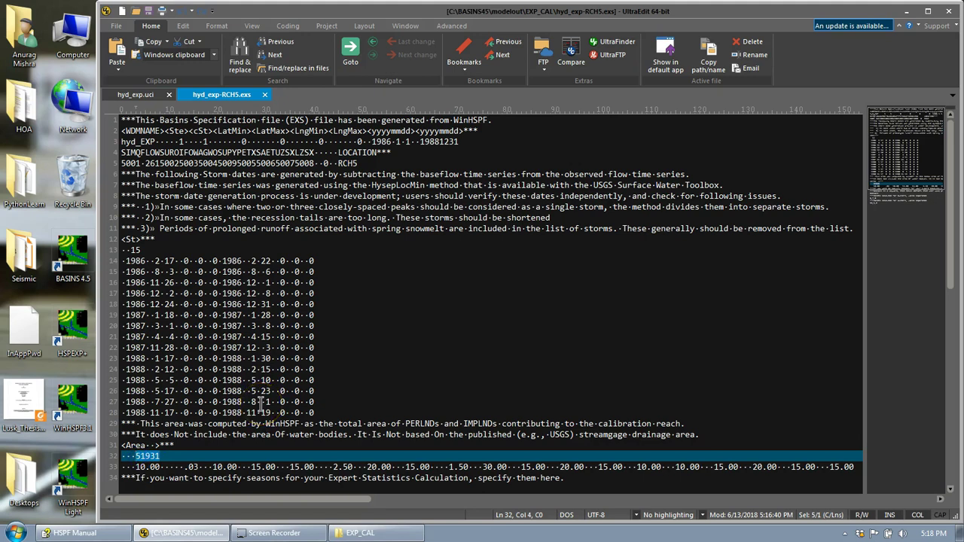
{"action": "scroll", "coordinate": [262, 406], "scroll_direction": "down", "scroll_amount": 4}
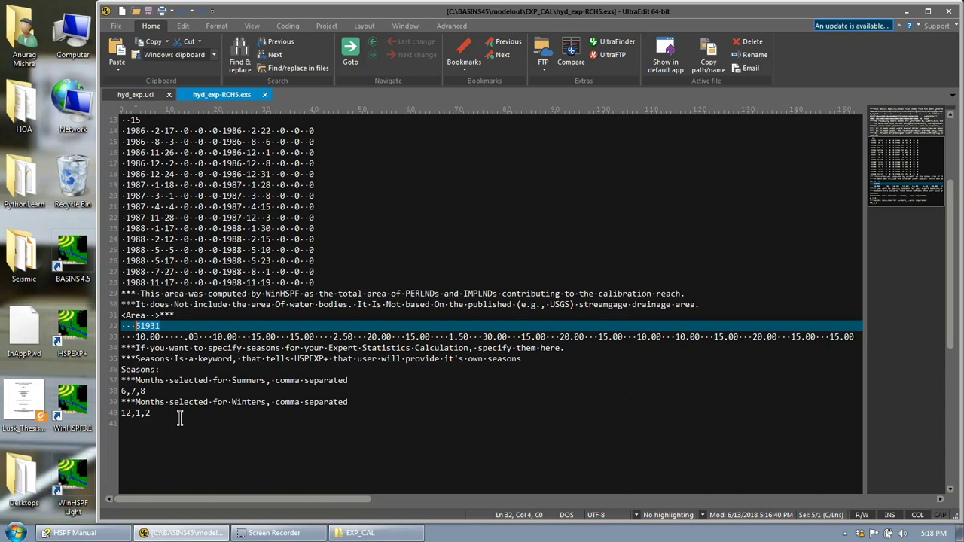
{"action": "scroll", "coordinate": [179, 419], "scroll_direction": "up", "scroll_amount": 4}
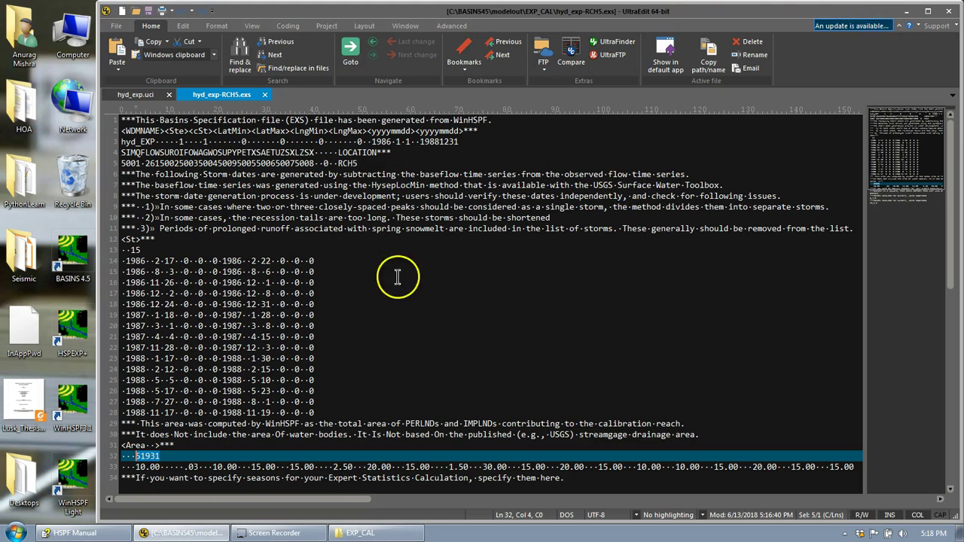
{"action": "left_click", "coordinate": [188, 271]}
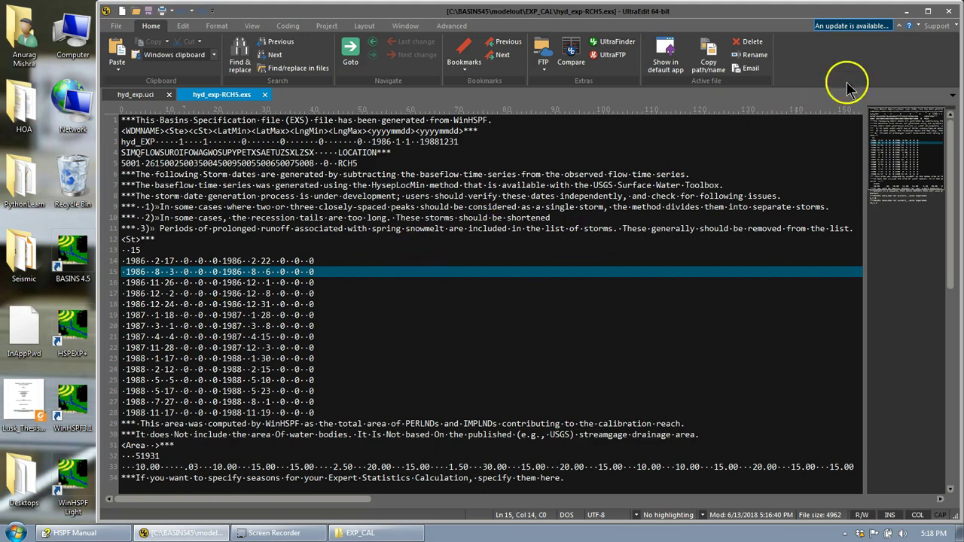
{"action": "left_click", "coordinate": [907, 15]}
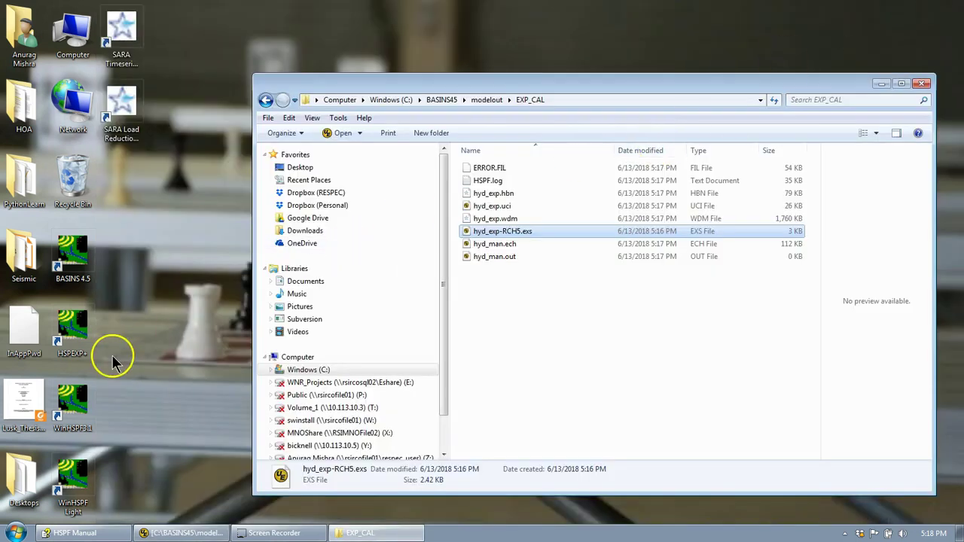
Launch HSPEXP+ from the desktop and load C:\BASINS45\modelout\EXP_CAL\hyd_exp.uci as the model UCI file.
{"action": "double_click", "coordinate": [68, 320]}
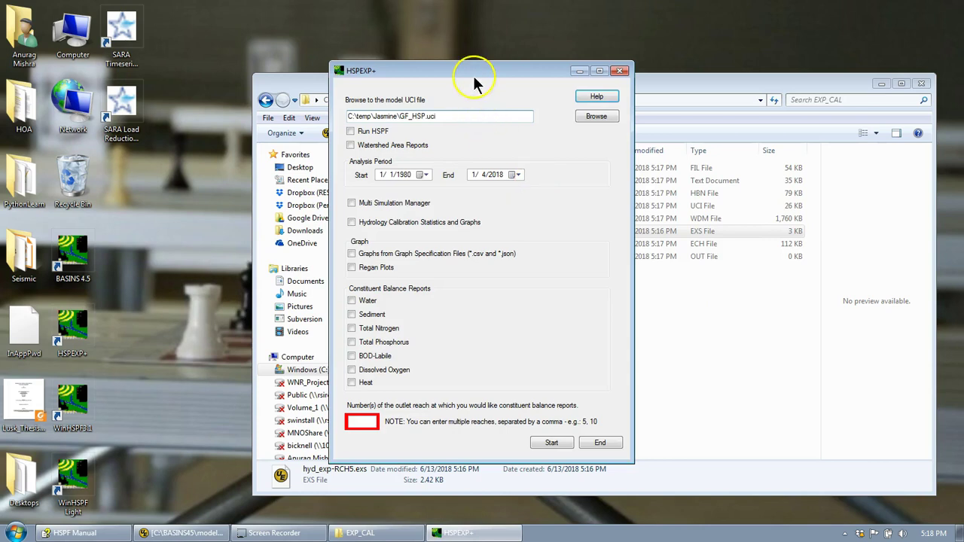
{"action": "left_click_drag", "start_coordinate": [474, 70], "coordinate": [353, 69]}
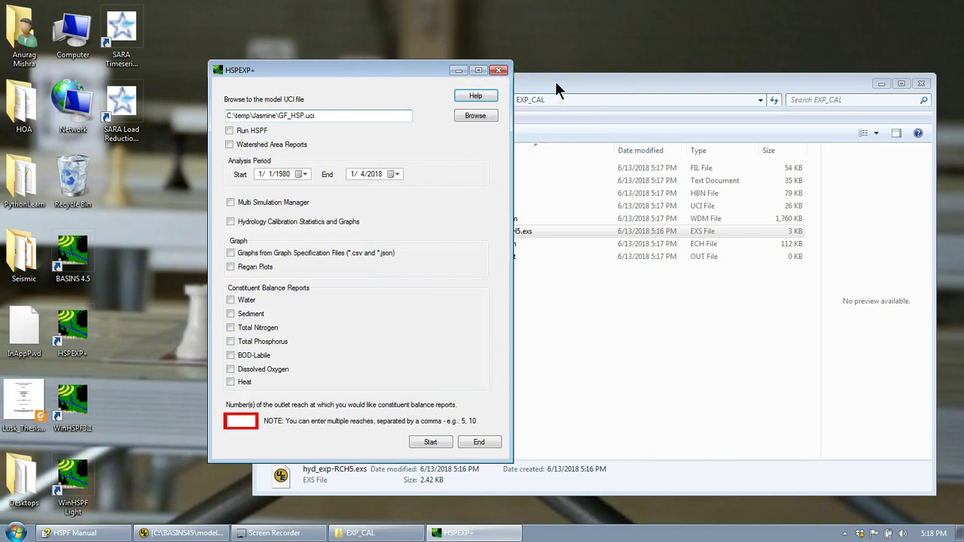
{"action": "left_click", "coordinate": [468, 116]}
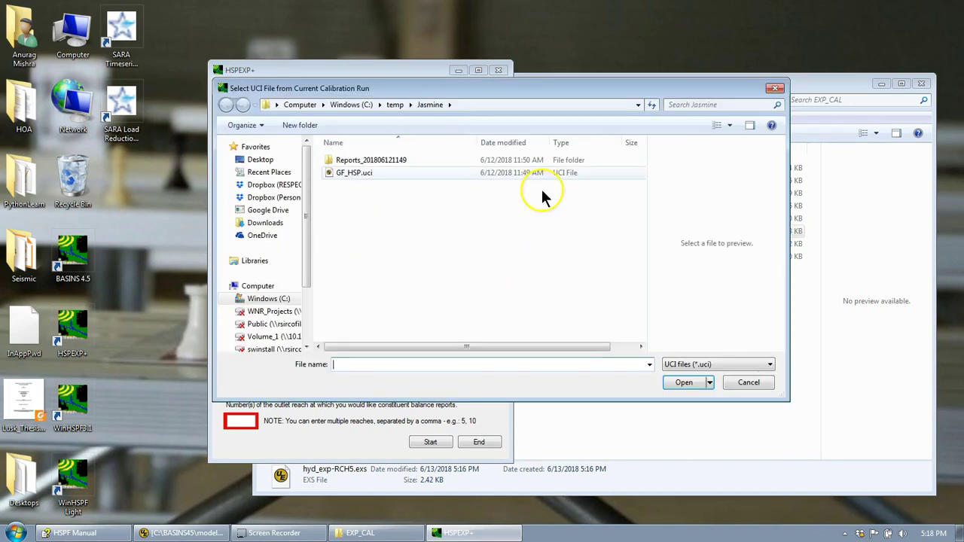
{"action": "left_click", "coordinate": [647, 366]}
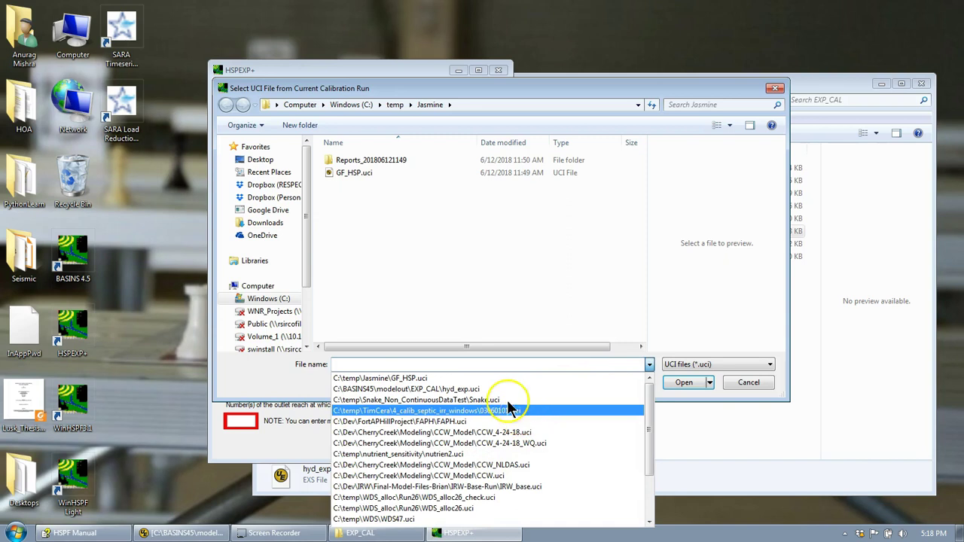
{"action": "left_click", "coordinate": [489, 388]}
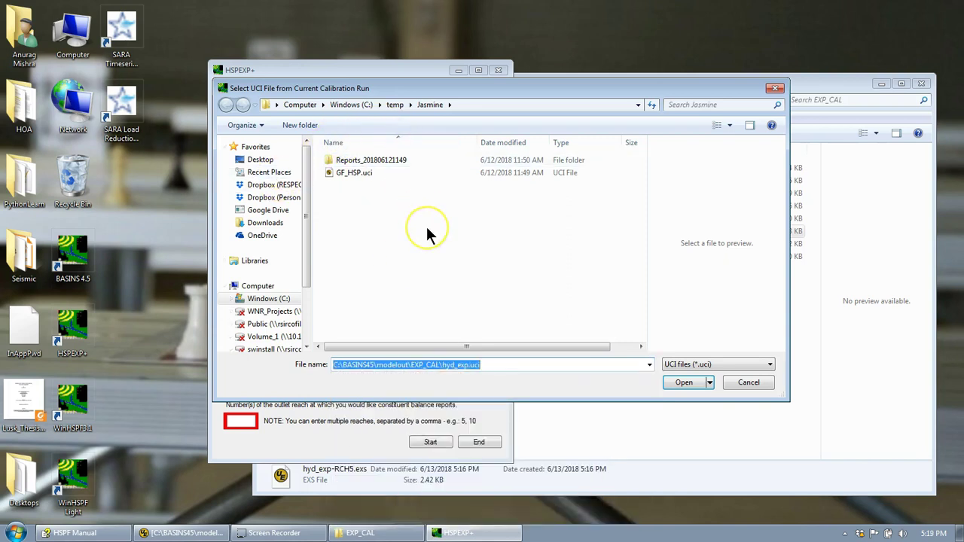
{"action": "left_click", "coordinate": [536, 364]}
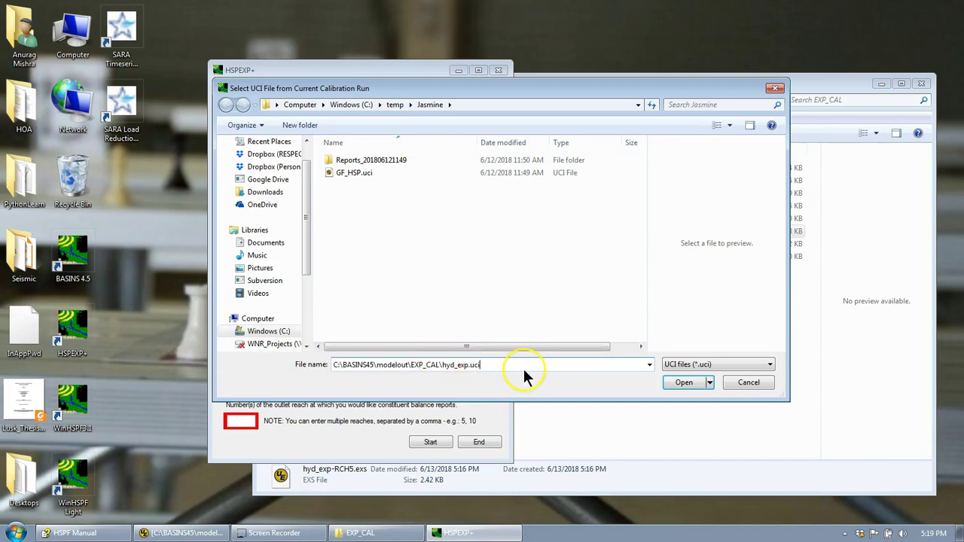
{"action": "left_click", "coordinate": [691, 387]}
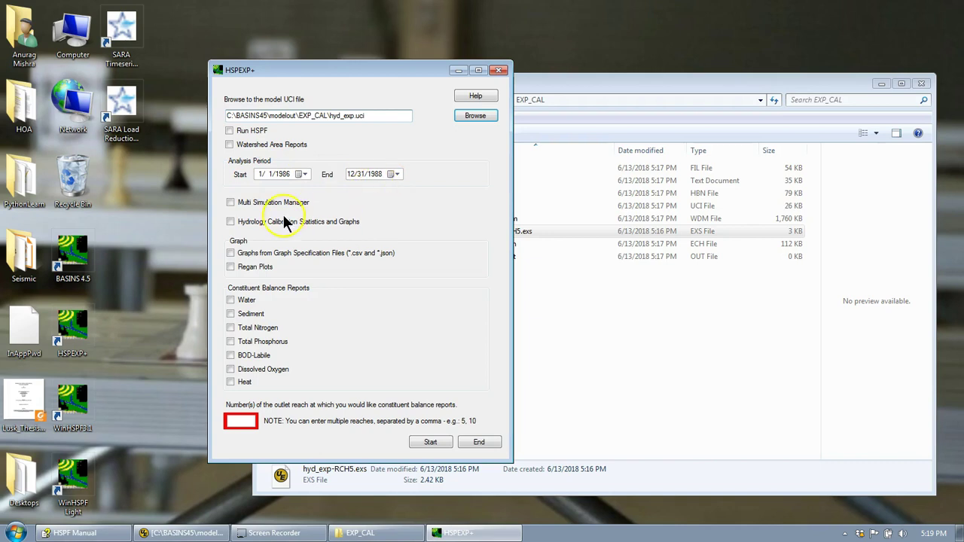
Enable Hydrology Calibration Statistics and Graphs, run the HSPEXP+ analysis, and dismiss the completion message.
{"action": "left_click", "coordinate": [229, 222]}
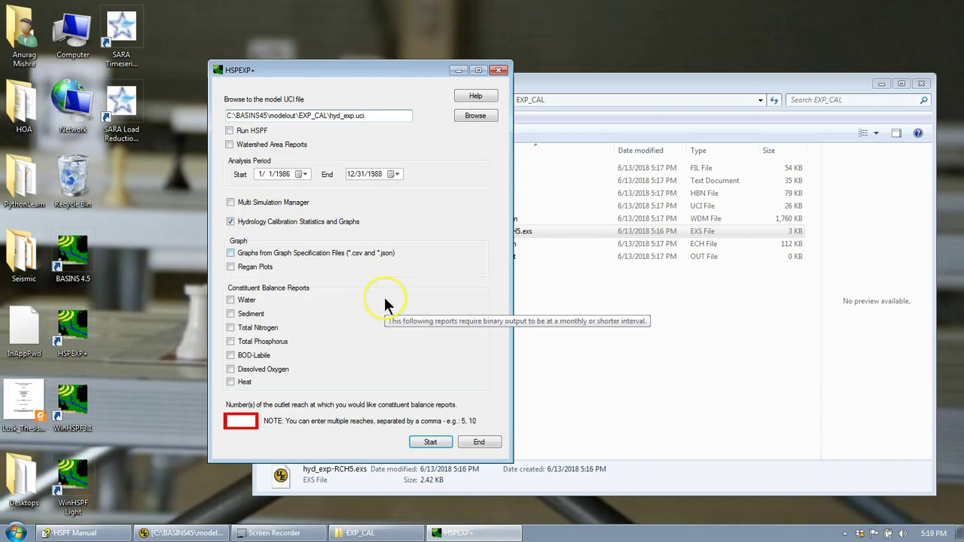
{"action": "left_click", "coordinate": [430, 442]}
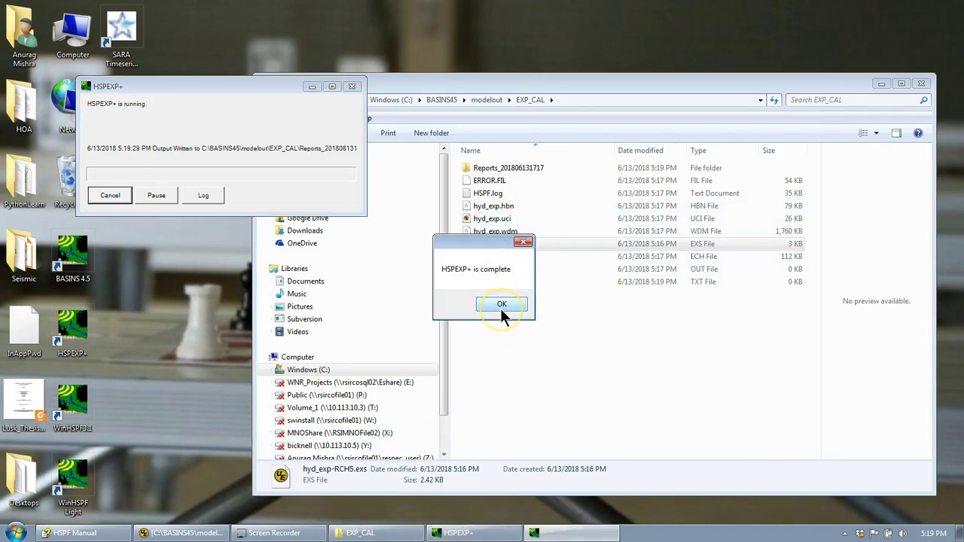
{"action": "left_click", "coordinate": [499, 304]}
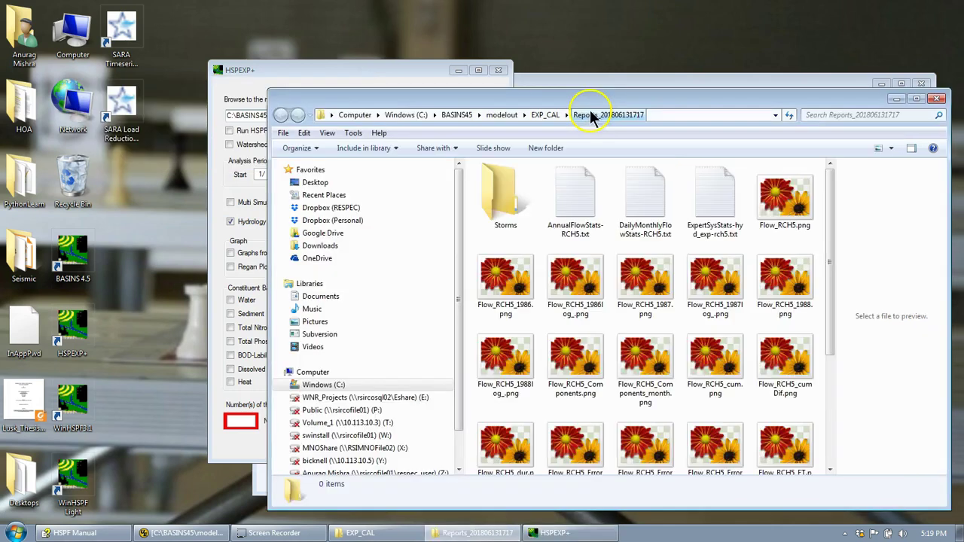
{"action": "left_click_drag", "start_coordinate": [607, 95], "coordinate": [449, 83]}
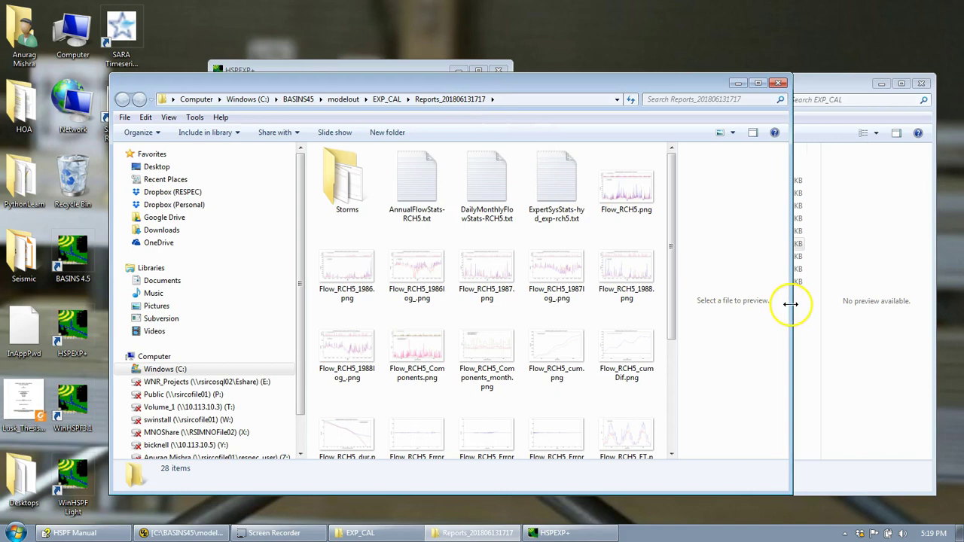
{"action": "left_click_drag", "start_coordinate": [790, 304], "coordinate": [871, 303]}
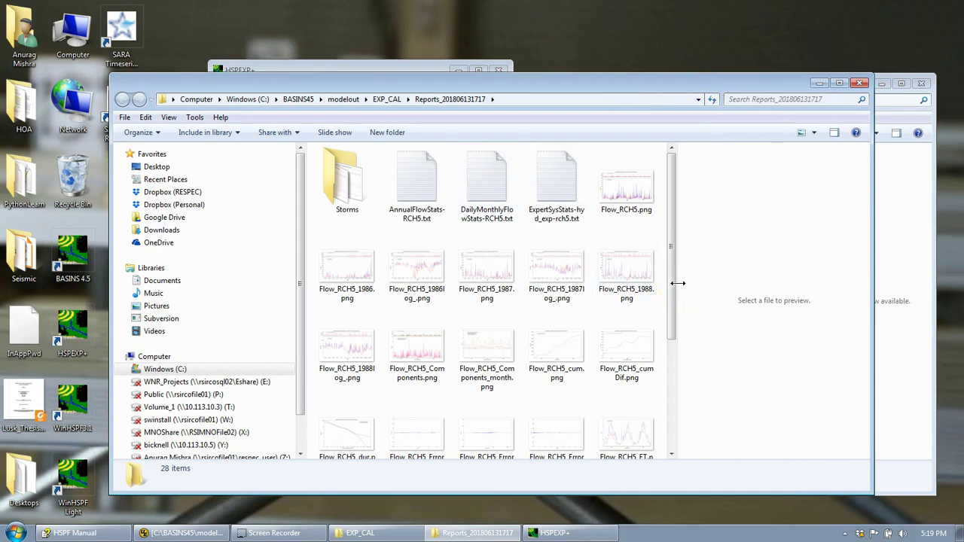
{"action": "left_click_drag", "start_coordinate": [678, 283], "coordinate": [508, 285]}
{"action": "left_click", "coordinate": [446, 221]}
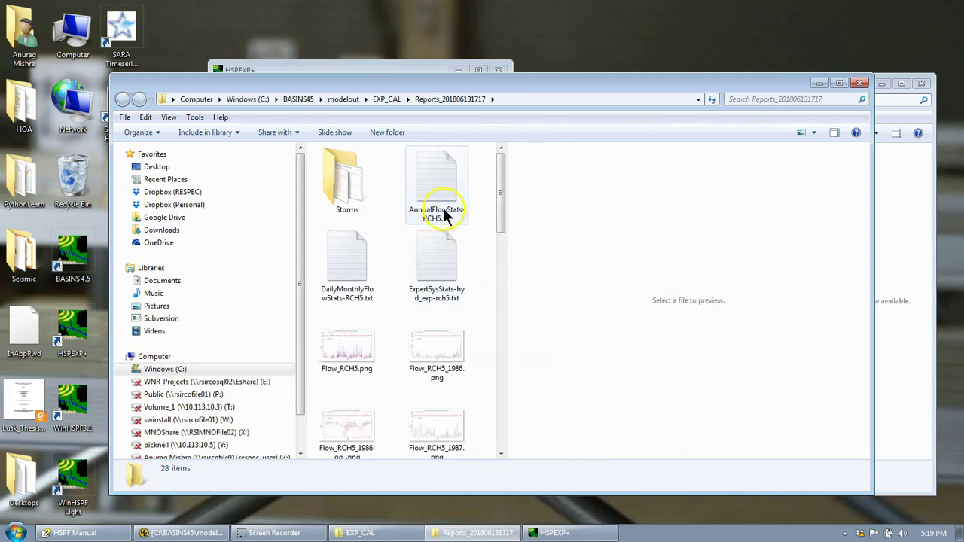
Preview AnnualFlowStats-RCH5.txt with enough width for its table, and compare the annual simulated and observed flows.
{"action": "left_click", "coordinate": [444, 216]}
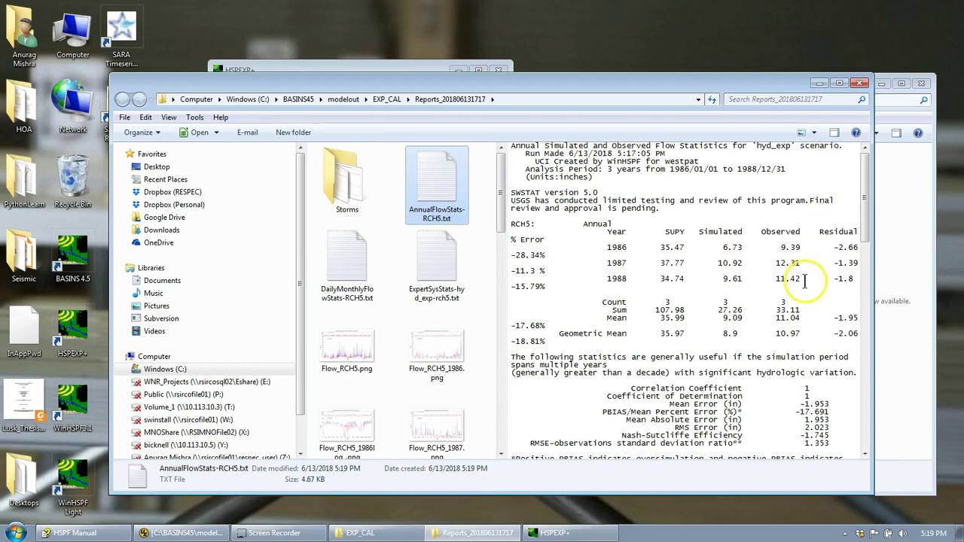
{"action": "left_click_drag", "start_coordinate": [871, 301], "coordinate": [932, 292]}
{"action": "left_click_drag", "start_coordinate": [691, 81], "coordinate": [618, 78]}
{"action": "left_click_drag", "start_coordinate": [861, 295], "coordinate": [881, 293]}
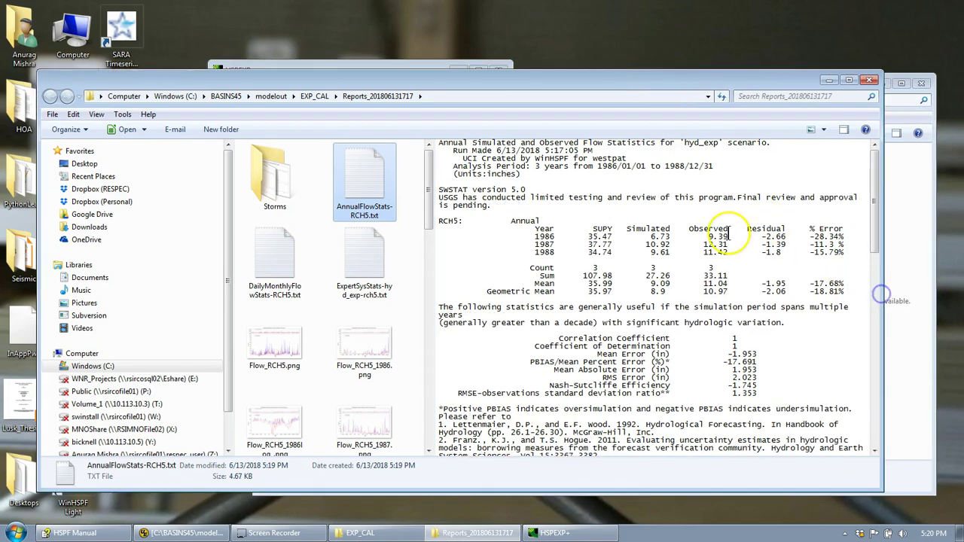
{"action": "left_click", "coordinate": [712, 251]}
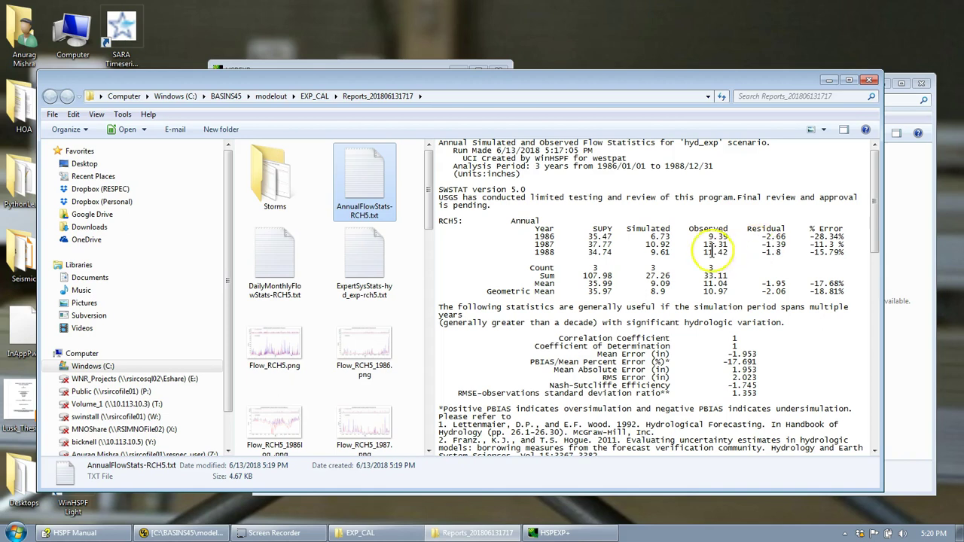
{"action": "left_click", "coordinate": [767, 240]}
{"action": "left_click", "coordinate": [736, 245]}
{"action": "left_click", "coordinate": [601, 231]}
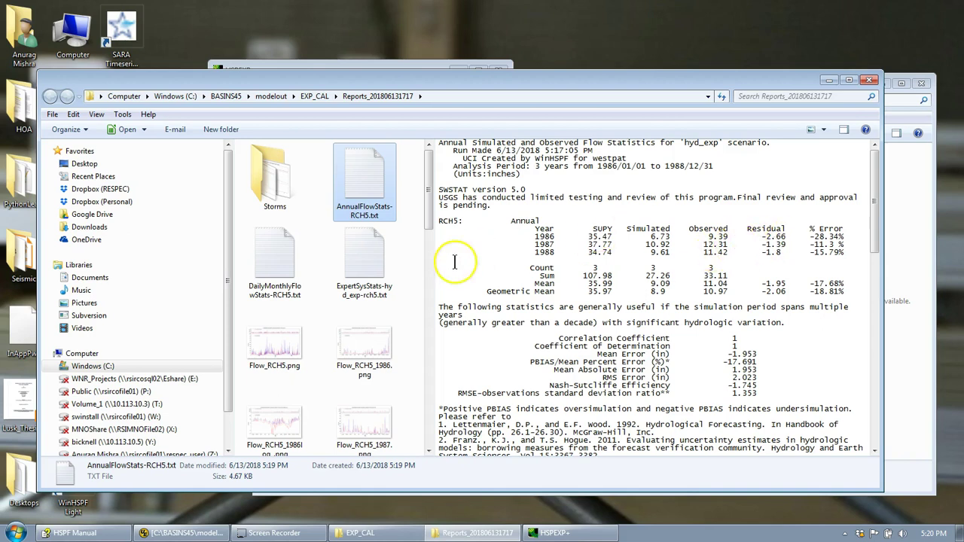
Preview ExpertSysStats-hyd_exp-rch5.txt in an enlarged window and examine its error terms against the calibration criteria.
{"action": "left_click", "coordinate": [357, 262]}
{"action": "left_click_drag", "start_coordinate": [881, 294], "coordinate": [945, 387]}
{"action": "left_click", "coordinate": [933, 265]}
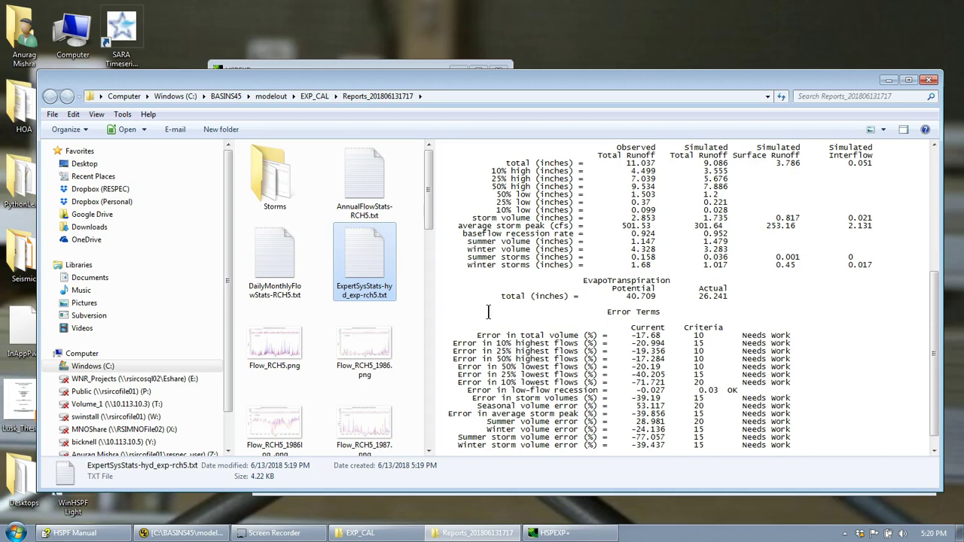
Preview the daily flow graphs Flow_RCH5.png, Flow_RCH5_1986.png and Flow_RCH5_1986log_.png, and browse the remaining graphs in the folder.
{"action": "left_click", "coordinate": [278, 343]}
{"action": "left_click", "coordinate": [580, 355]}
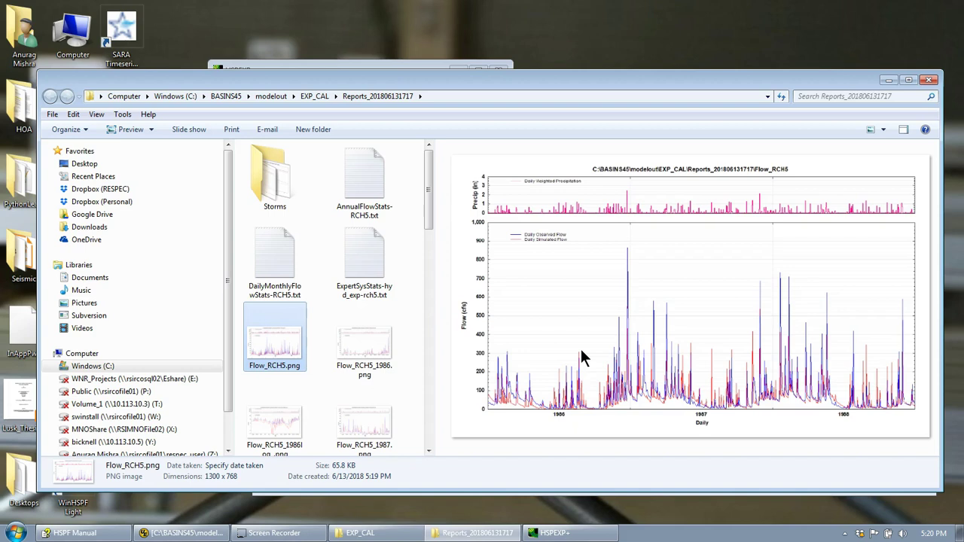
{"action": "left_click", "coordinate": [377, 350]}
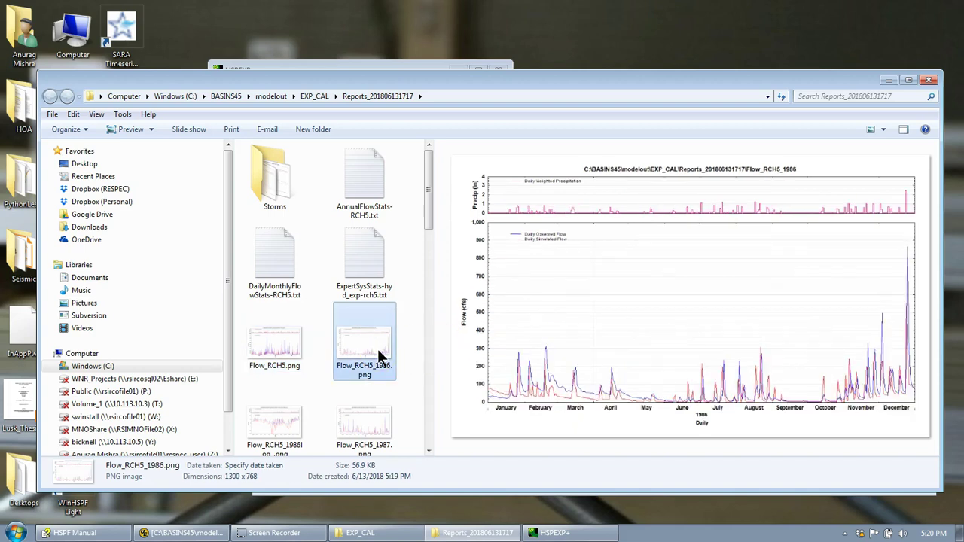
{"action": "left_click", "coordinate": [276, 424]}
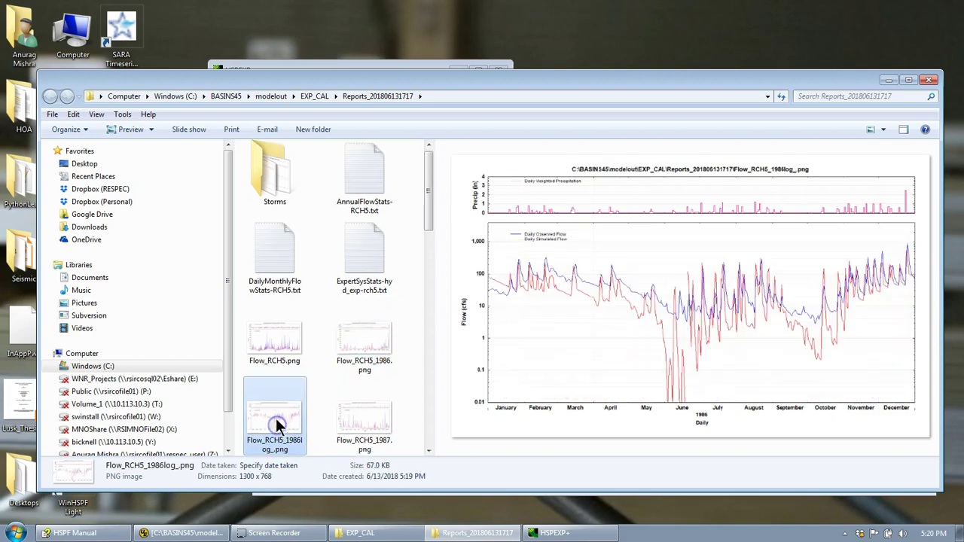
{"action": "scroll", "coordinate": [300, 366], "scroll_direction": "down", "scroll_amount": 1}
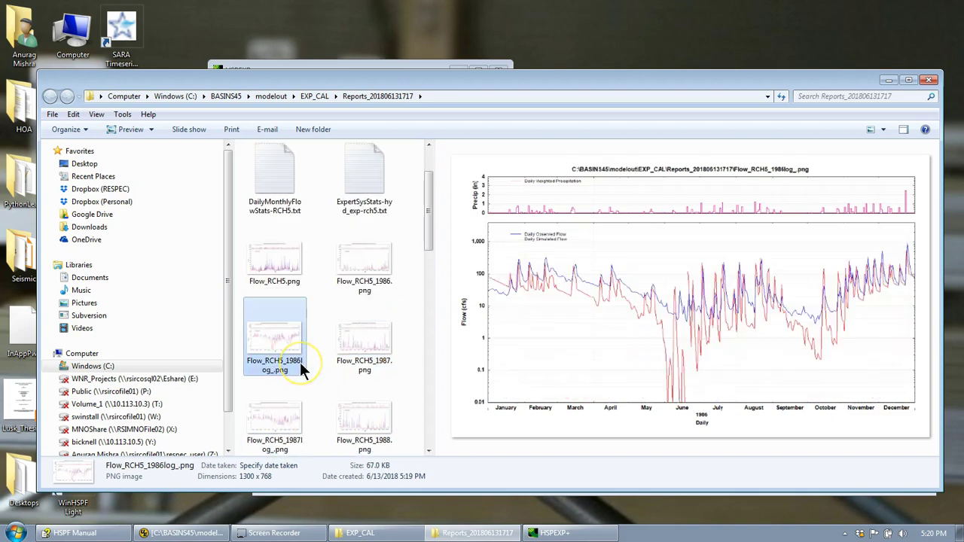
{"action": "scroll", "coordinate": [335, 373], "scroll_direction": "down", "scroll_amount": 2}
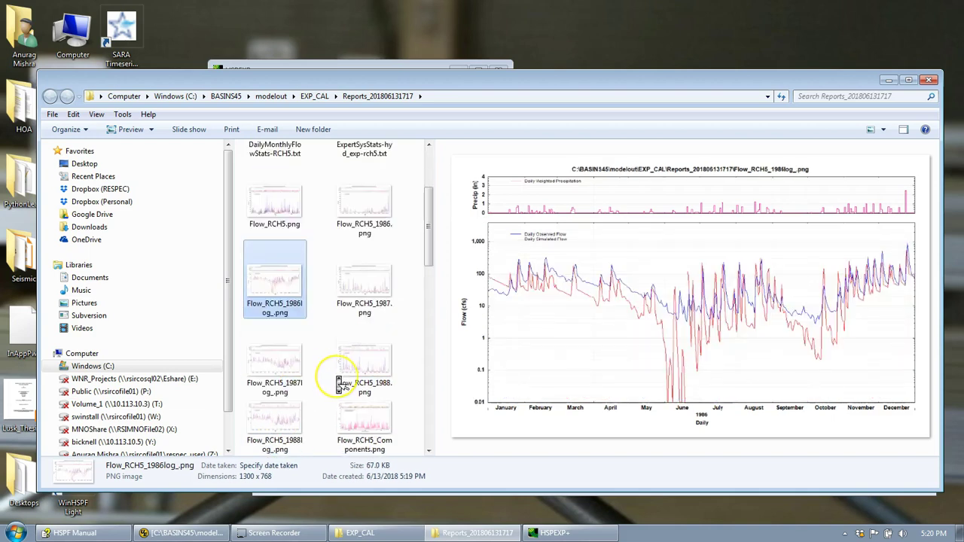
{"action": "scroll", "coordinate": [339, 384], "scroll_direction": "down", "scroll_amount": 2}
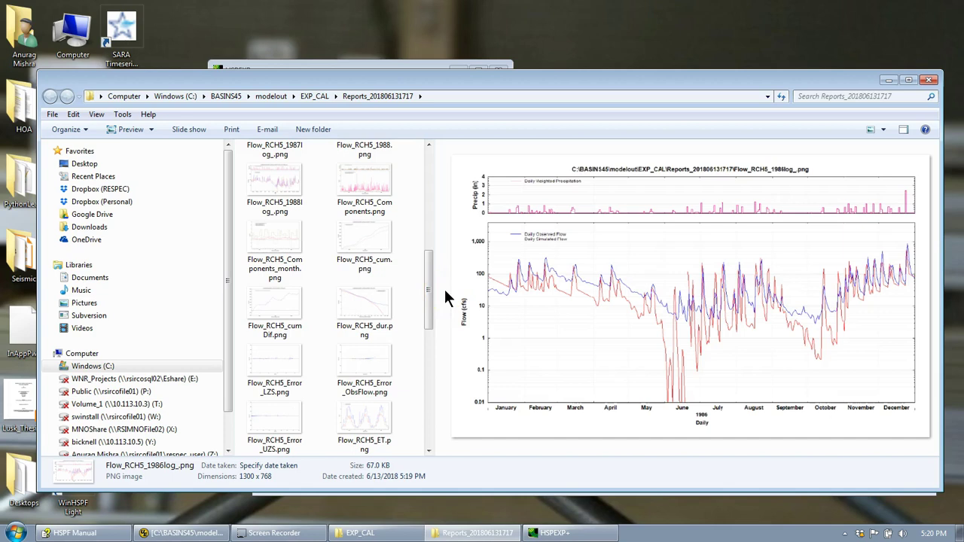
Preview the flow duration graph Flow_RCH5_dur.png and the monthly flow comparison in MonthlyAverageFlowStats-RCH5.txt.
{"action": "left_click", "coordinate": [346, 301]}
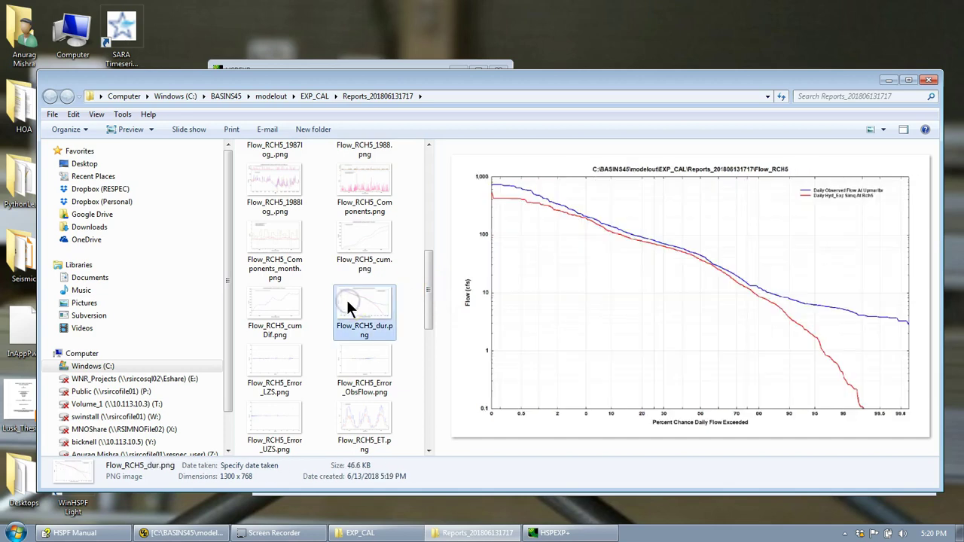
{"action": "scroll", "coordinate": [348, 307], "scroll_direction": "down", "scroll_amount": 2}
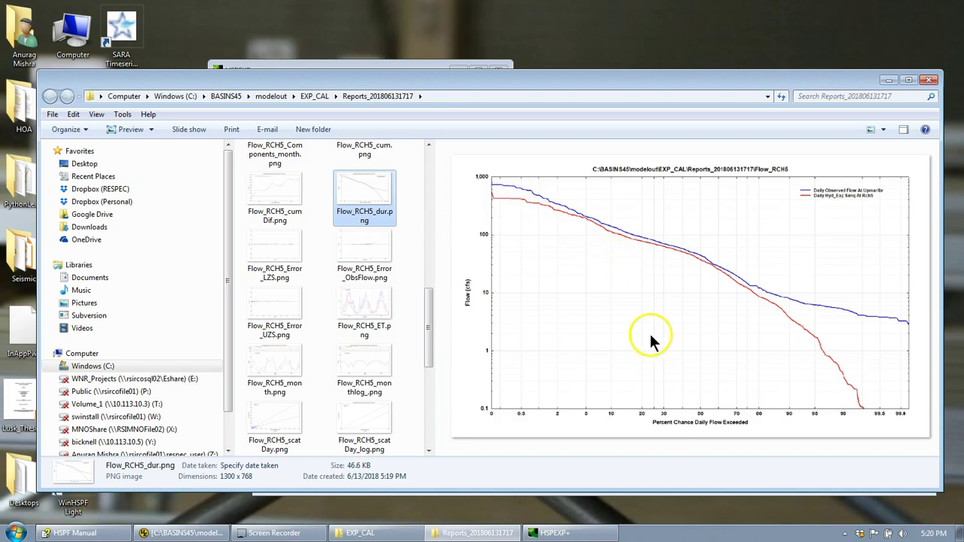
{"action": "left_click_drag", "start_coordinate": [430, 325], "coordinate": [432, 386]}
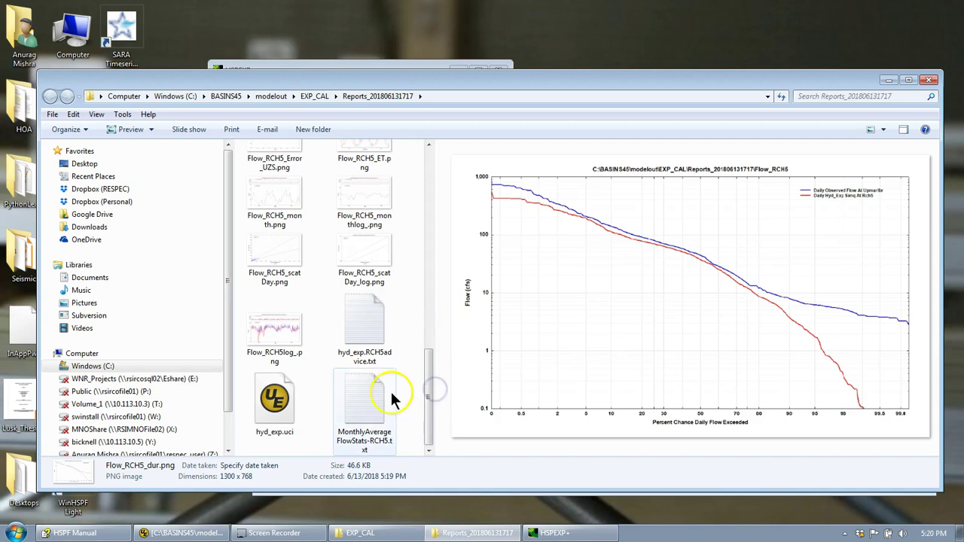
{"action": "left_click", "coordinate": [362, 410]}
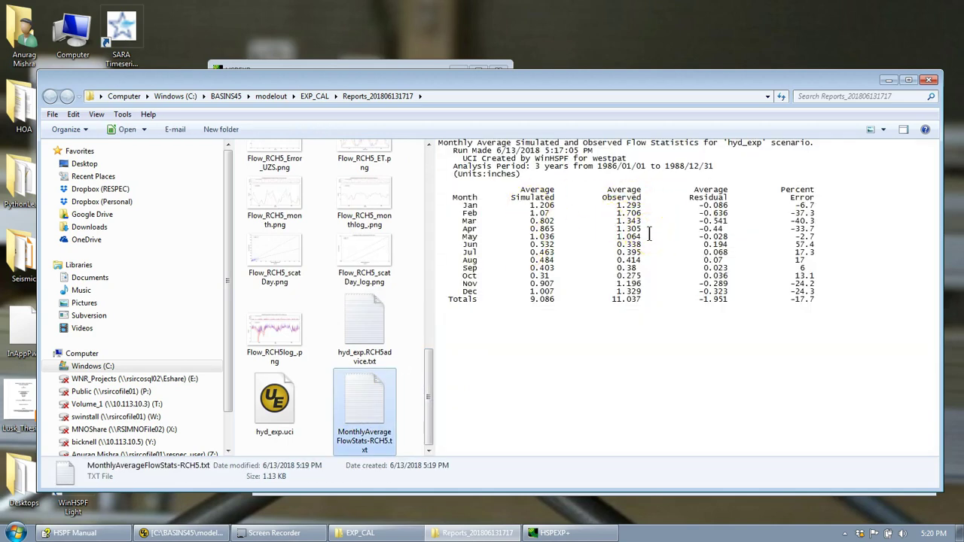
Preview the calibration advice in hyd_exp.RCH5advice.txt, select the archived hyd_exp.uci, and go up to the EXP_CAL folder.
{"action": "left_click", "coordinate": [366, 322]}
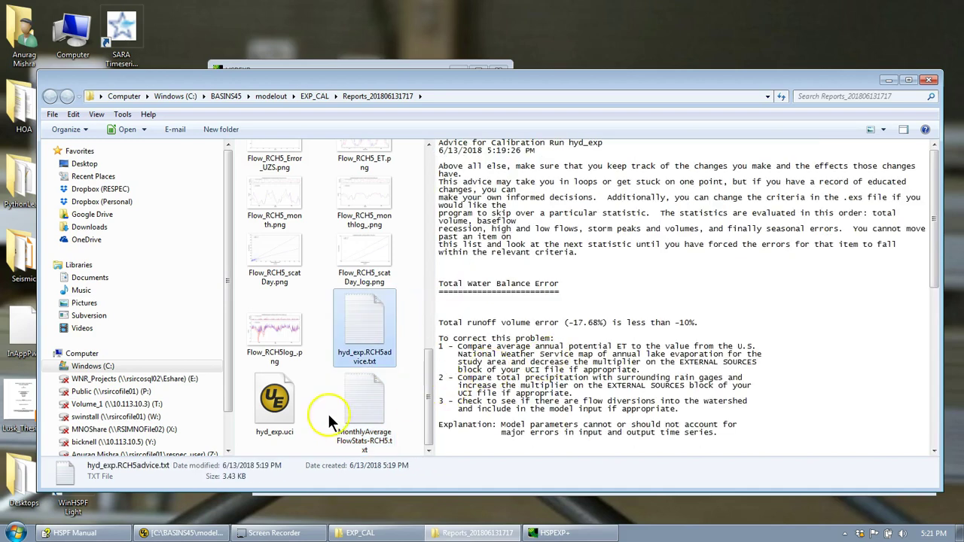
{"action": "left_click", "coordinate": [274, 422]}
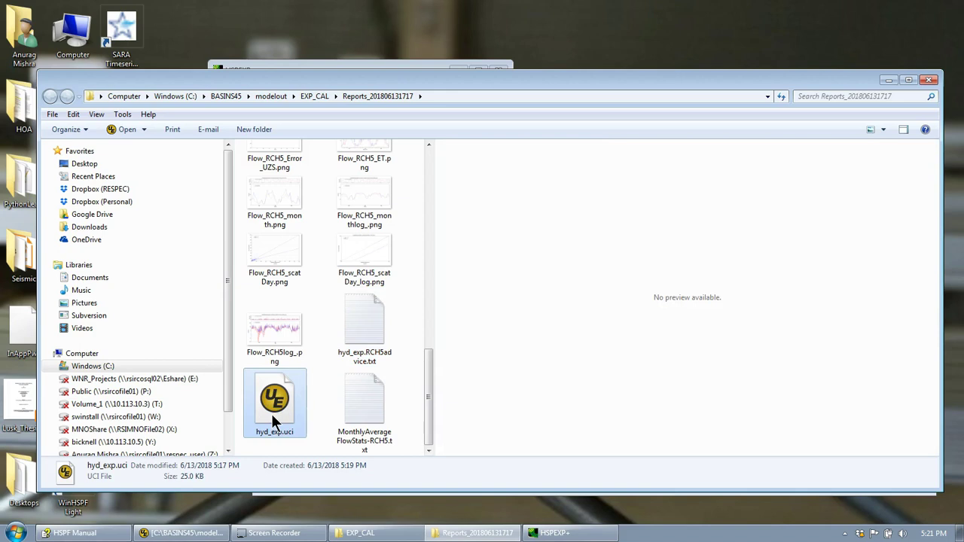
{"action": "left_click", "coordinate": [314, 97]}
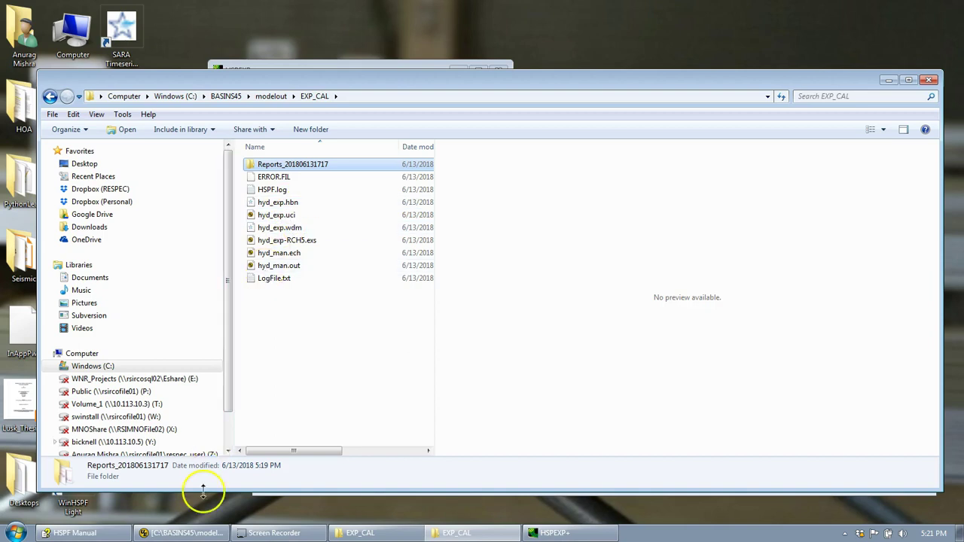
Switch to UltraEdit and bring up the PWAT-PARM2 table in hyd_exp.uci.
{"action": "left_click", "coordinate": [192, 533]}
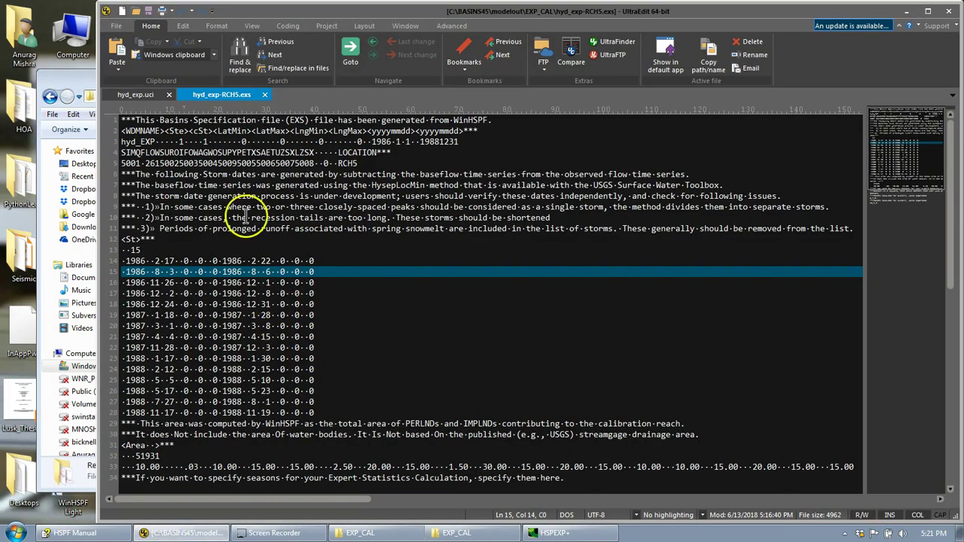
{"action": "left_click", "coordinate": [135, 96]}
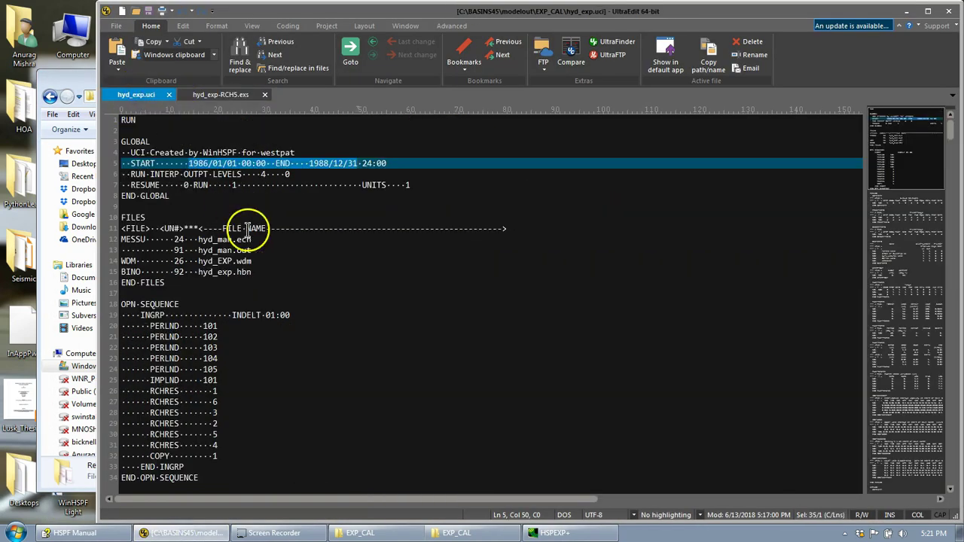
{"action": "scroll", "coordinate": [247, 230], "scroll_direction": "down", "scroll_amount": 15}
{"action": "scroll", "coordinate": [247, 230], "scroll_direction": "down", "scroll_amount": 10}
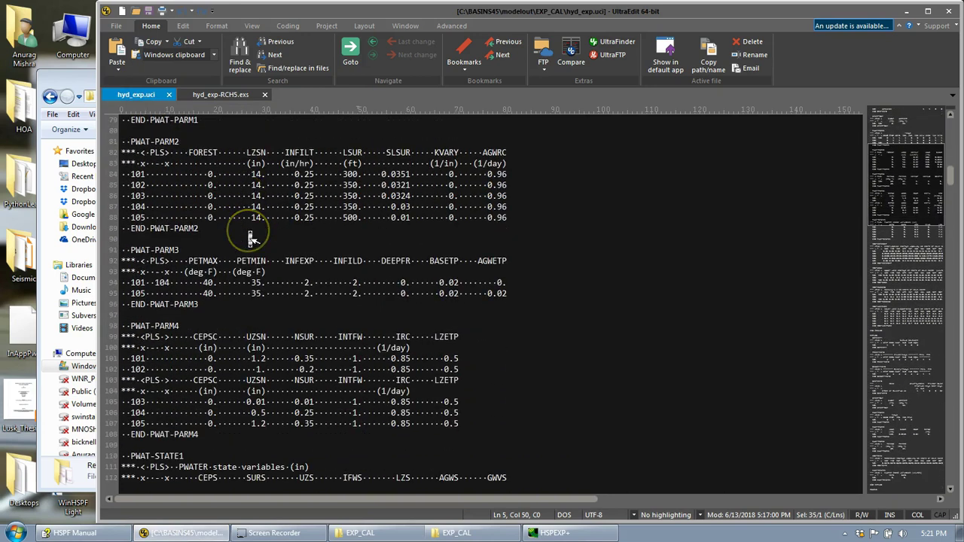
Set LZSN to 7 for PERLNDs 101 through 105 in the PWAT-PARM2 table, using column editing to change all rows at once.
{"action": "left_click", "coordinate": [260, 174]}
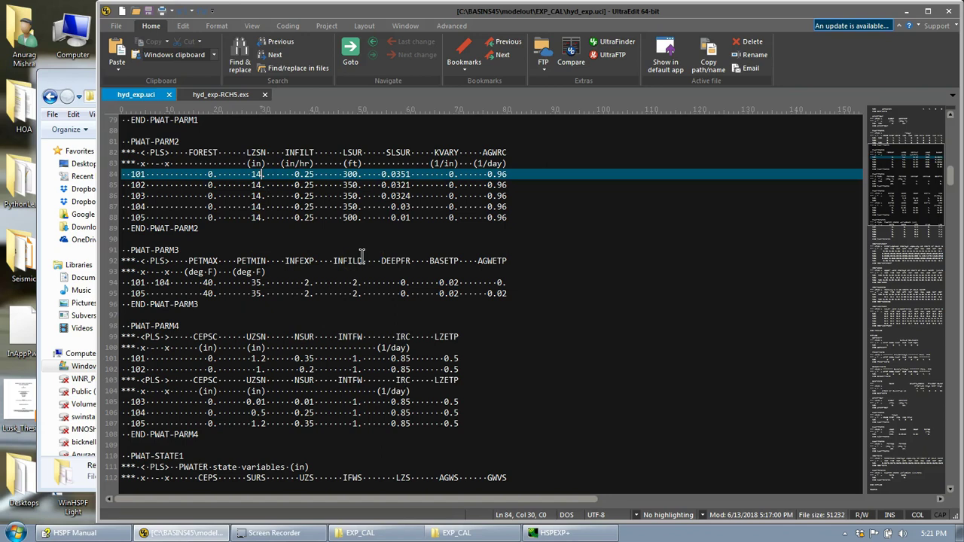
{"action": "key", "text": "shift+Down"}
{"action": "key", "text": "shift+Down"}
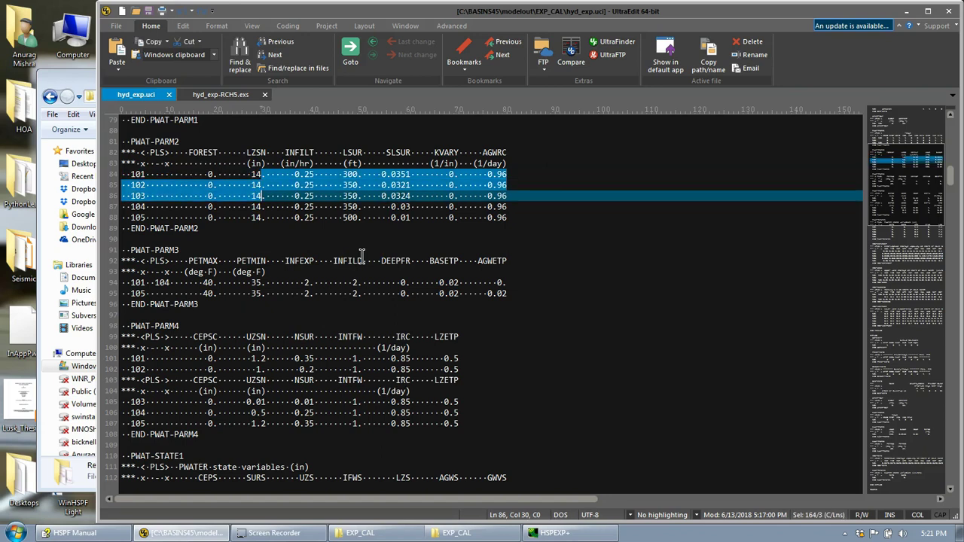
{"action": "key", "text": "alt+c"}
{"action": "key", "text": "shift+Down"}
{"action": "key", "text": "shift+Down"}
{"action": "key", "text": "shift+Left"}
{"action": "key", "text": "shift+Left"}
{"action": "key", "text": "Delete"}
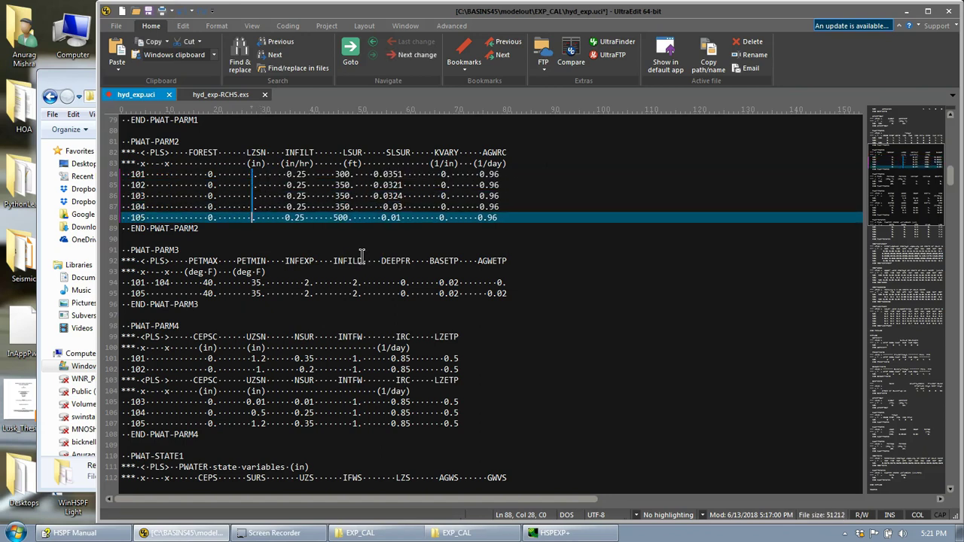
{"action": "type", "text": "7"}
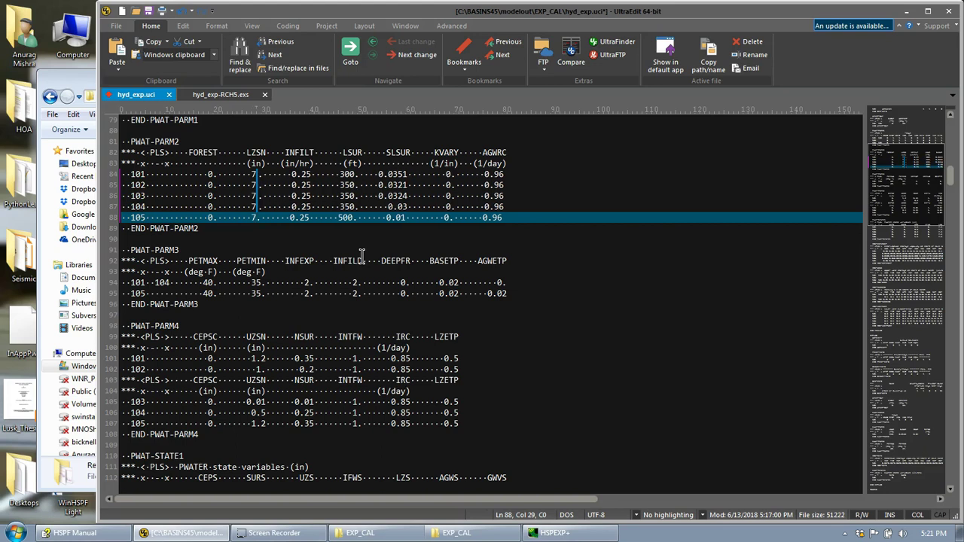
Leave column mode, save hyd_exp.uci, and minimize the editor.
{"action": "key", "text": "alt+c"}
{"action": "key", "text": "Down"}
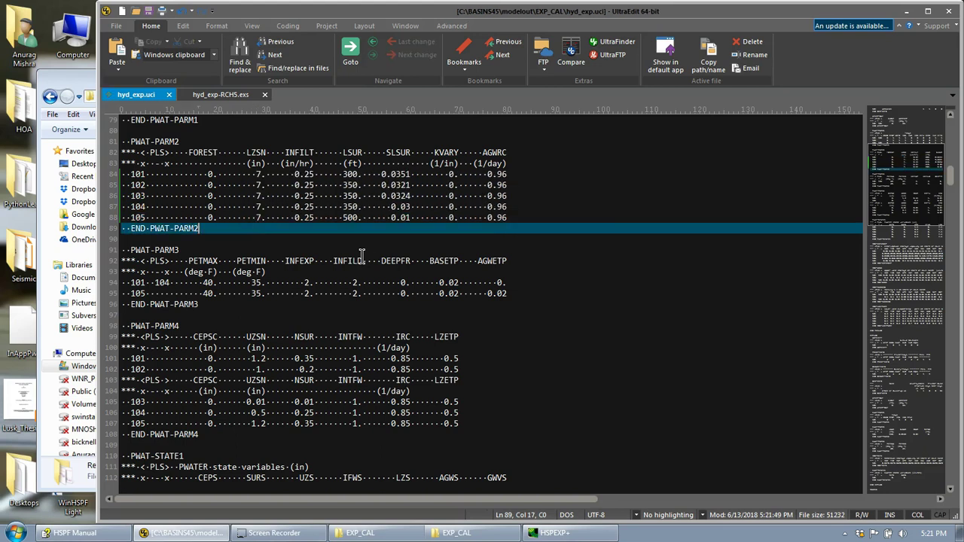
{"action": "left_click", "coordinate": [907, 10]}
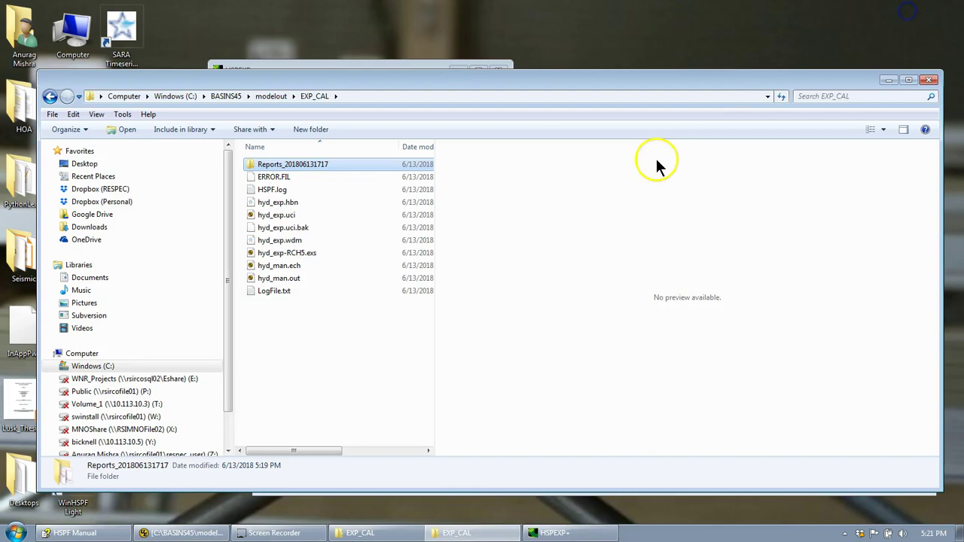
Switch to HSPEXP+, enable Run HSPF together with the hydrology calibration statistics and graphs, and run it to completion.
{"action": "left_click", "coordinate": [366, 66]}
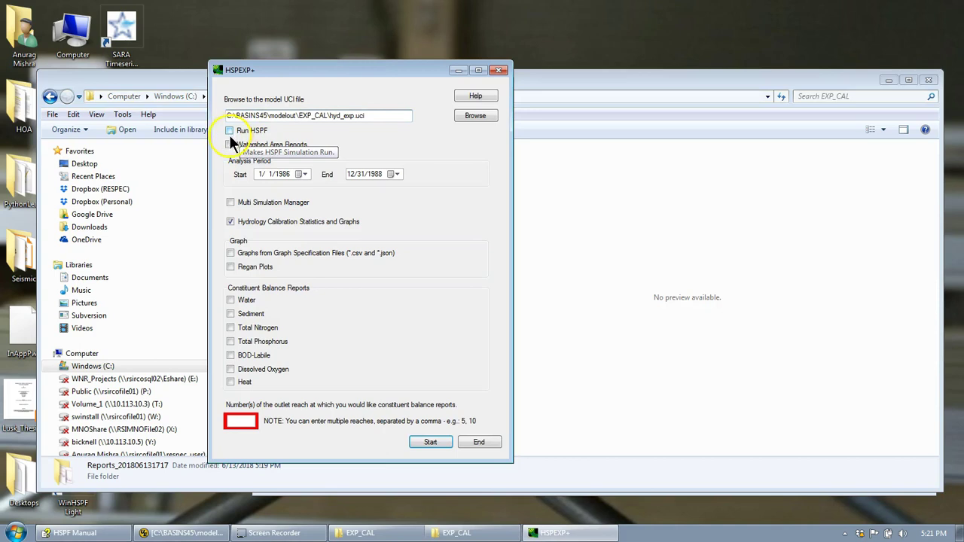
{"action": "left_click", "coordinate": [230, 131]}
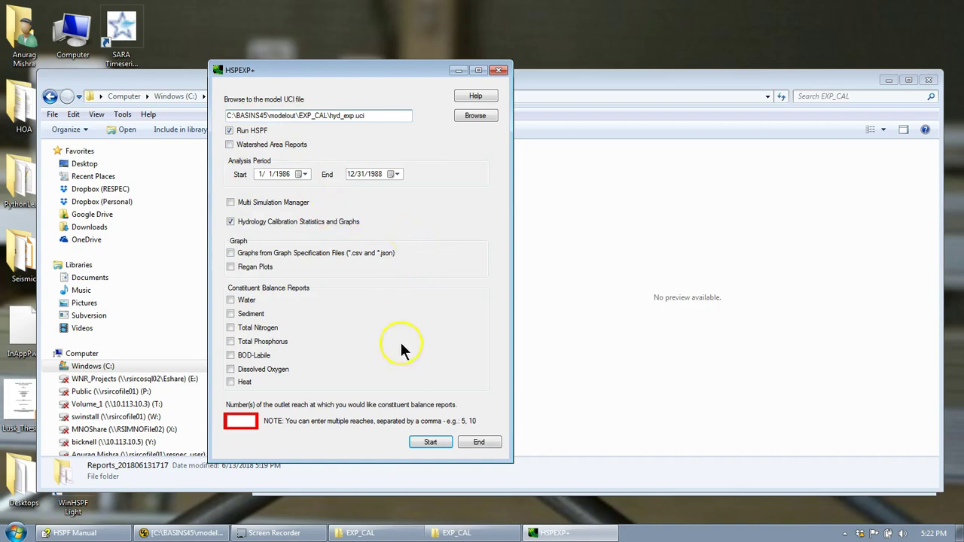
{"action": "left_click", "coordinate": [430, 442]}
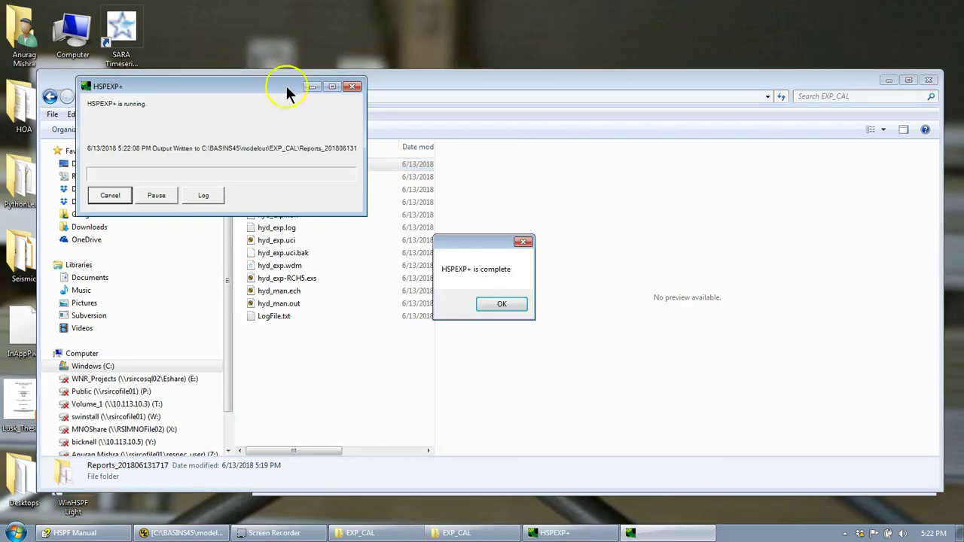
{"action": "left_click", "coordinate": [502, 304]}
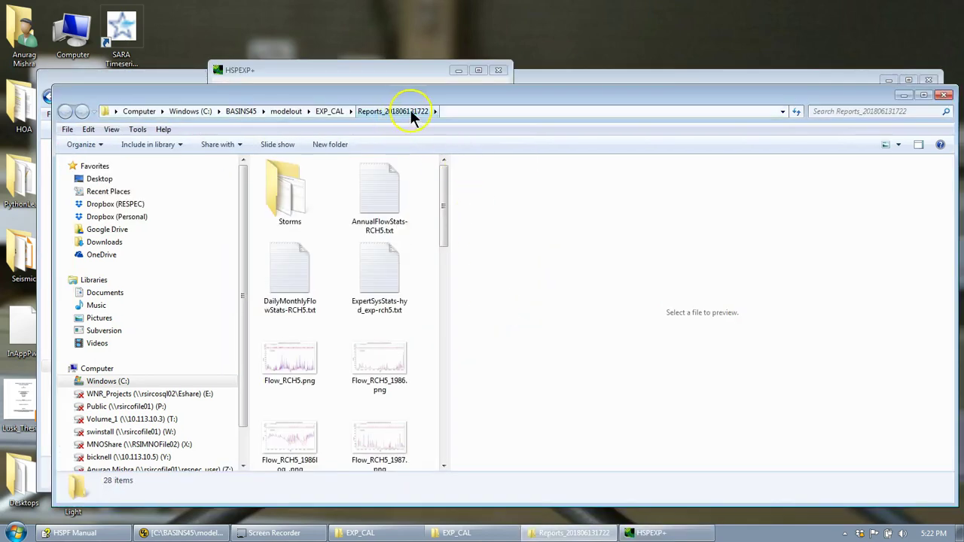
{"action": "left_click", "coordinate": [161, 80]}
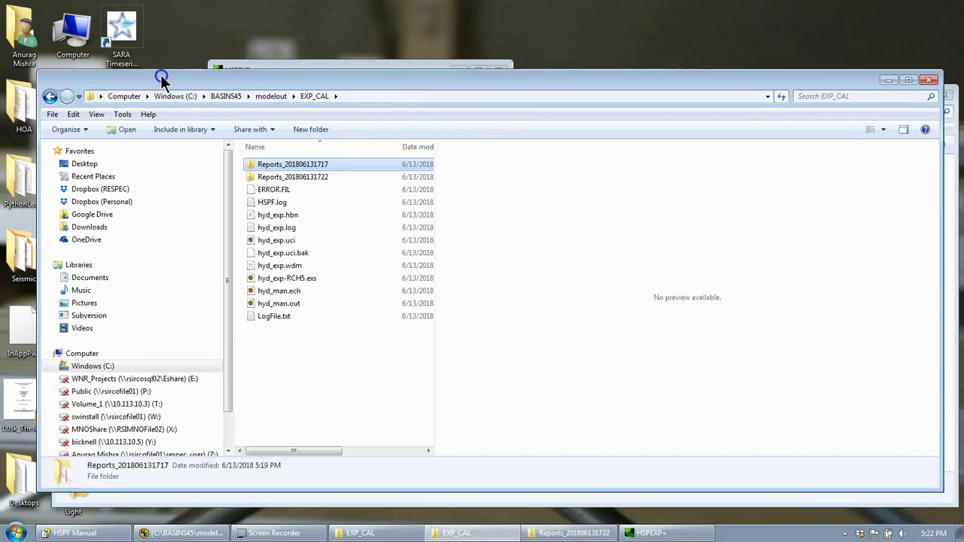
{"action": "left_click", "coordinate": [325, 176]}
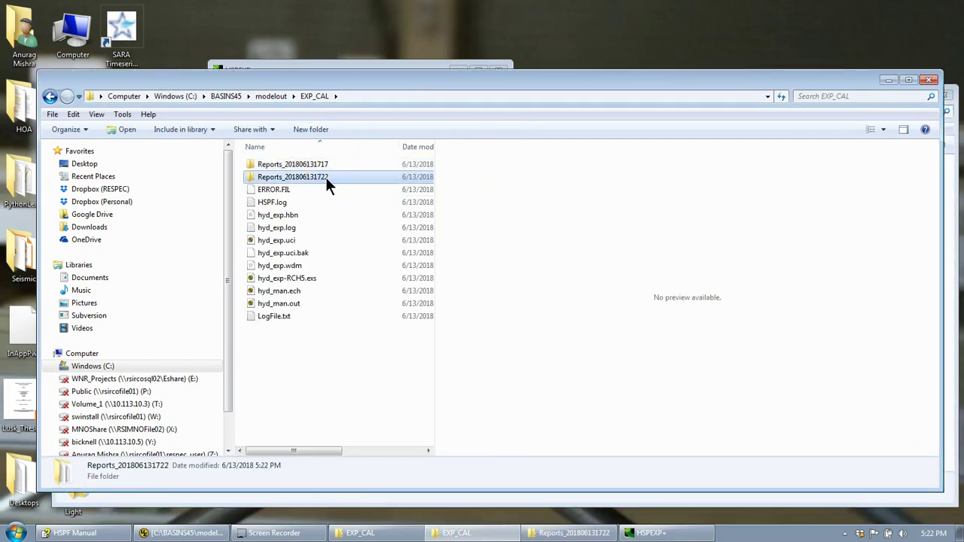
{"action": "left_click", "coordinate": [343, 99]}
{"action": "left_click_drag", "start_coordinate": [348, 80], "coordinate": [347, 113]}
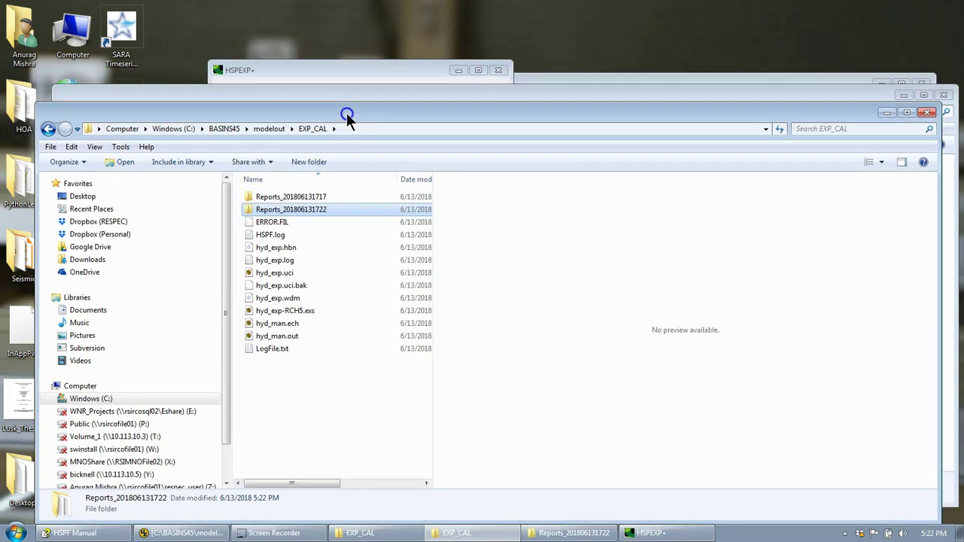
{"action": "left_click", "coordinate": [205, 93]}
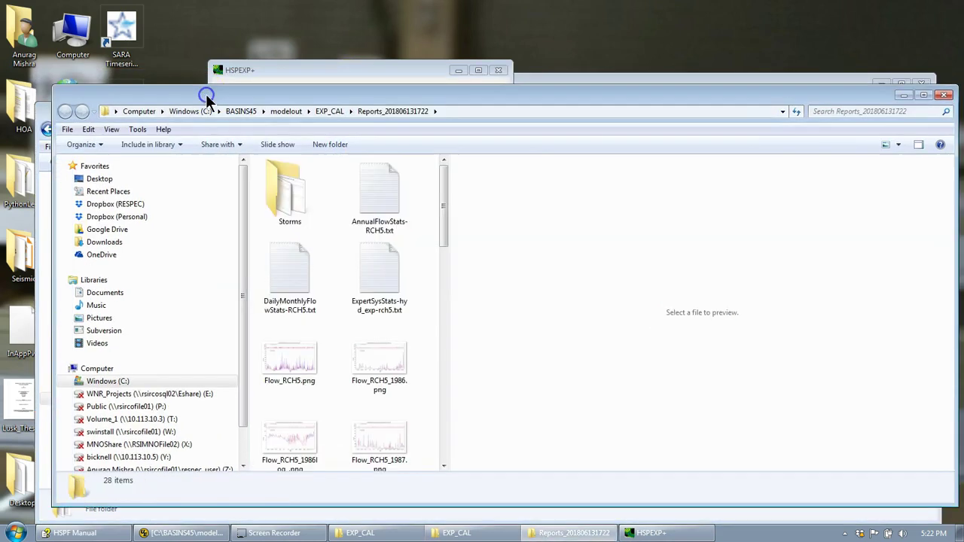
Preview ExpertSysStats-hyd_exp-rch5.txt from the new run, examine its error terms against the criteria, and browse the other report files.
{"action": "left_click", "coordinate": [392, 254]}
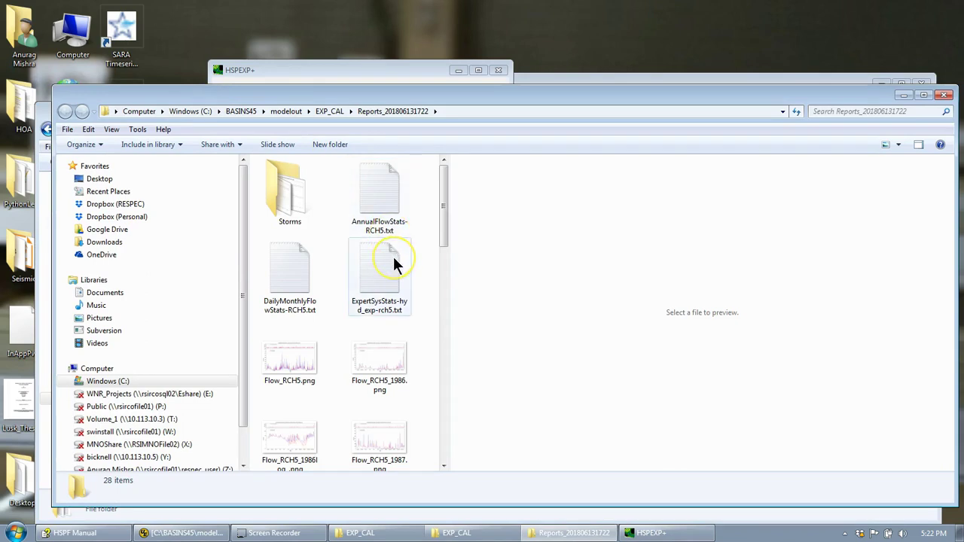
{"action": "left_click", "coordinate": [614, 331]}
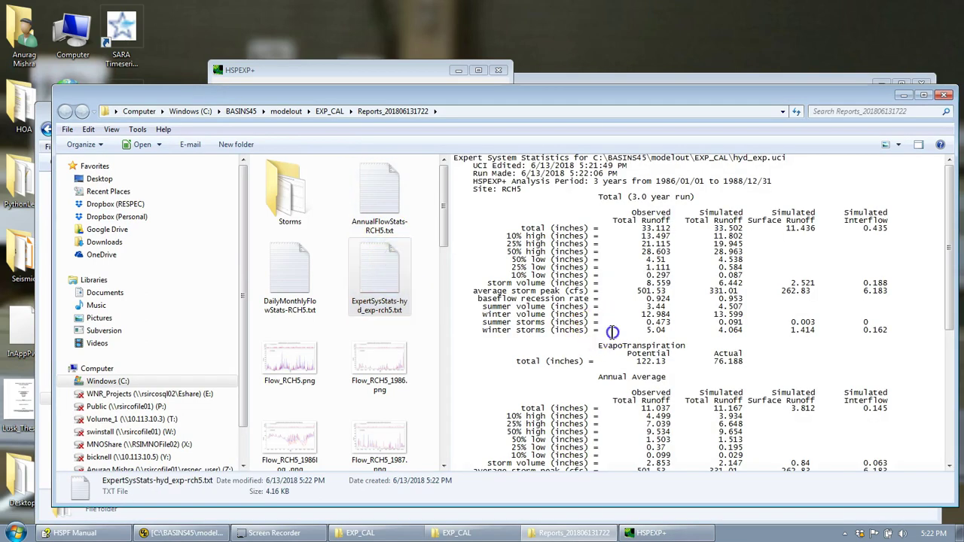
{"action": "scroll", "coordinate": [611, 388], "scroll_direction": "down", "scroll_amount": 10}
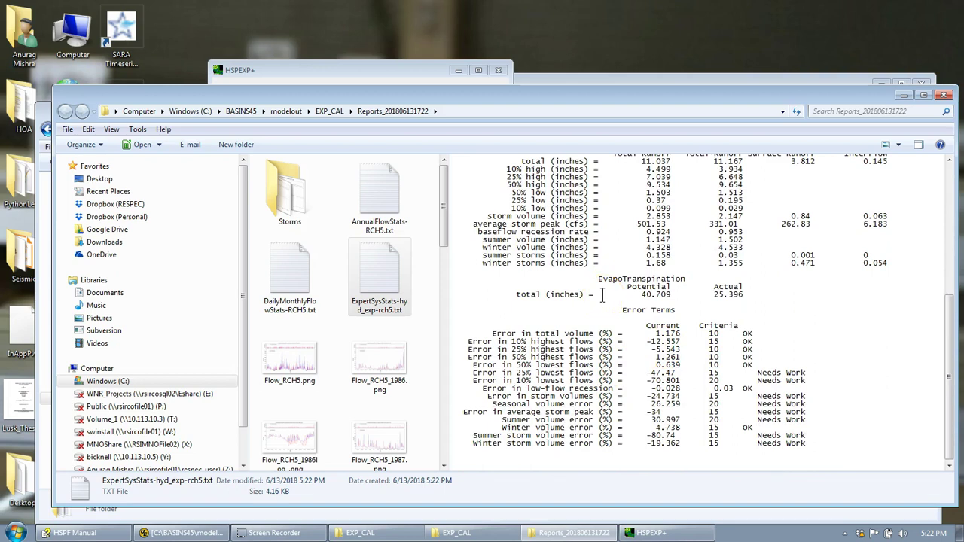
{"action": "left_click_drag", "start_coordinate": [444, 215], "coordinate": [448, 426]}
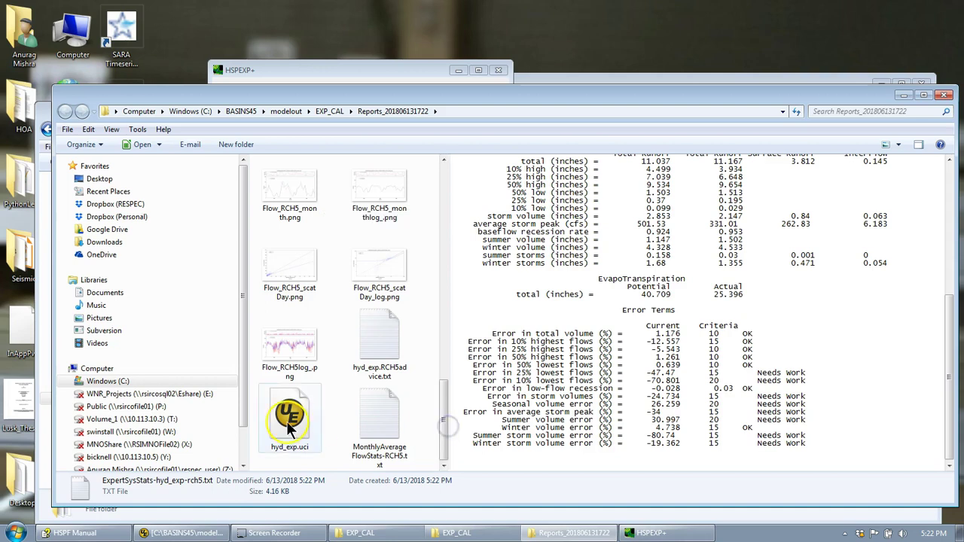
{"action": "left_click", "coordinate": [446, 410]}
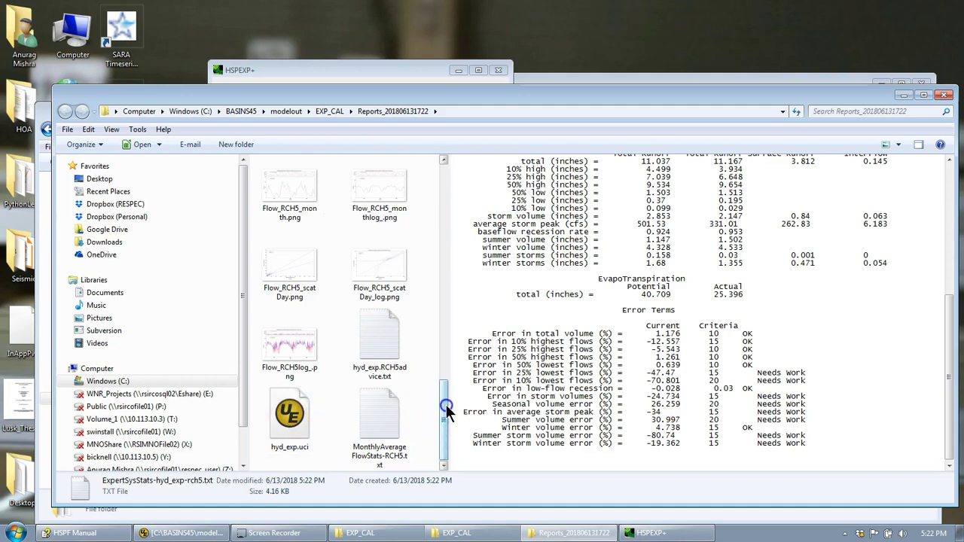
{"action": "left_click_drag", "start_coordinate": [446, 410], "coordinate": [444, 179]}
Go up to the EXP_CAL folder to view both report folders, and bring HSPEXP+ forward to review its graph and report options.
{"action": "left_click", "coordinate": [329, 111]}
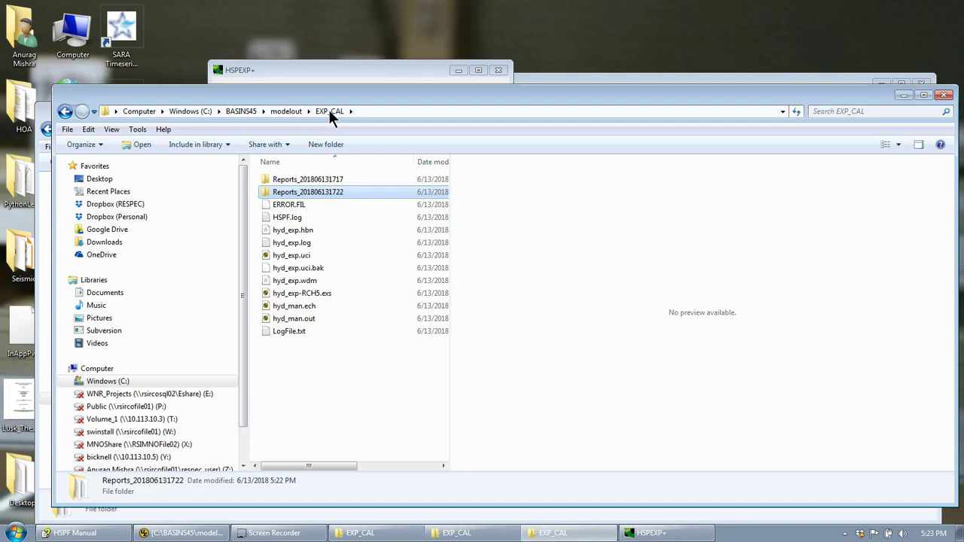
{"action": "left_click", "coordinate": [333, 159]}
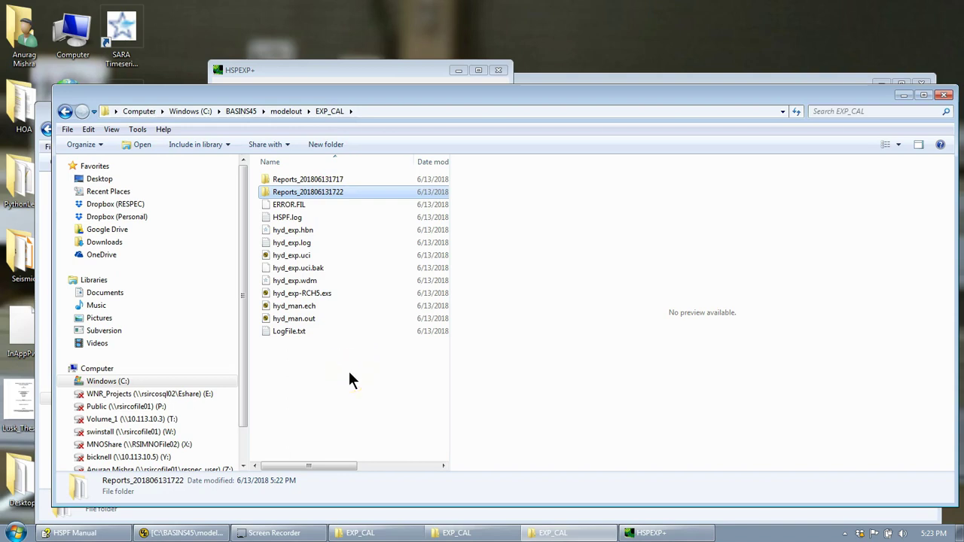
{"action": "left_click", "coordinate": [342, 73]}
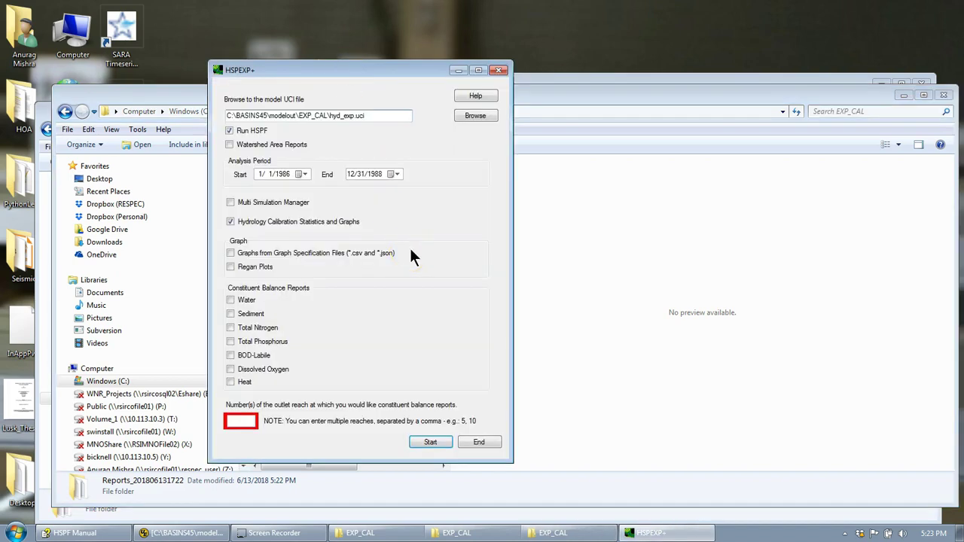
{"action": "left_click", "coordinate": [381, 272]}
{"action": "left_click", "coordinate": [336, 284]}
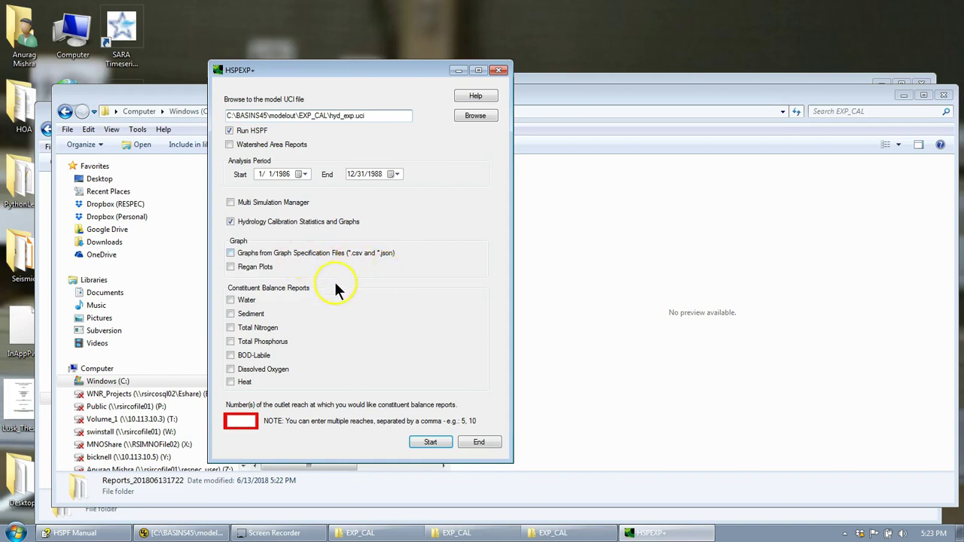